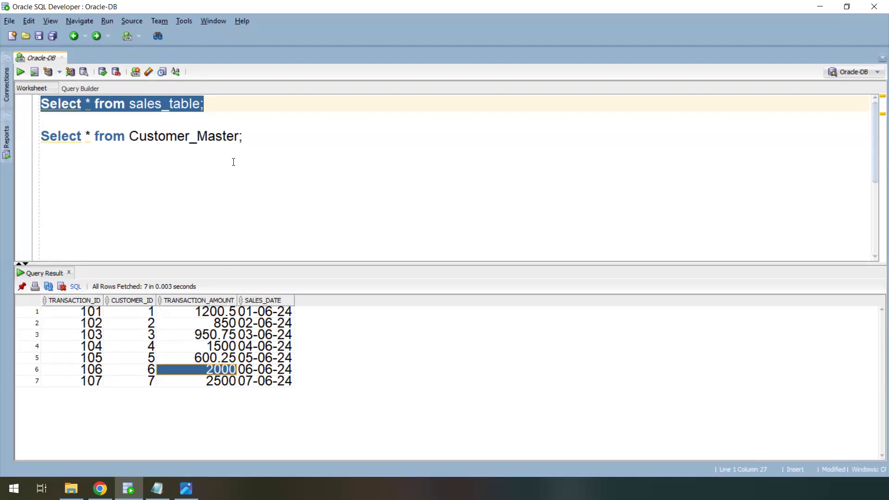
Examine the transaction amounts of the first two rows in the sales_table query result
click(211, 115)
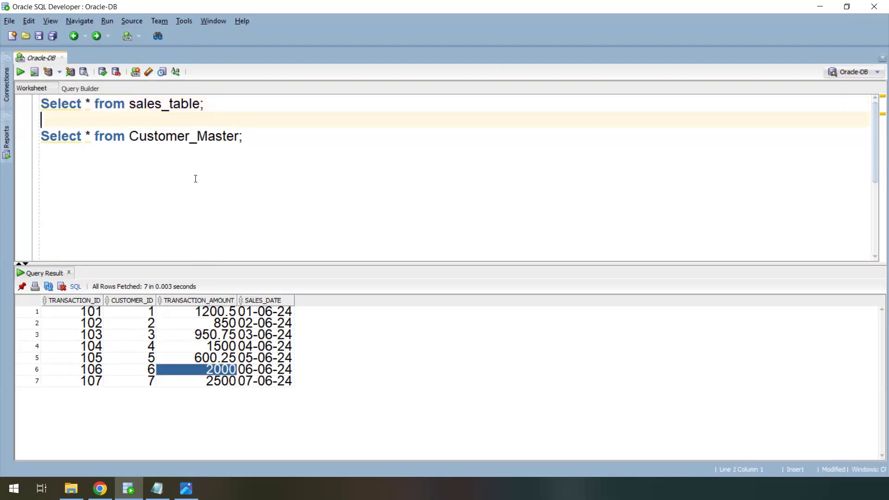
click(201, 323)
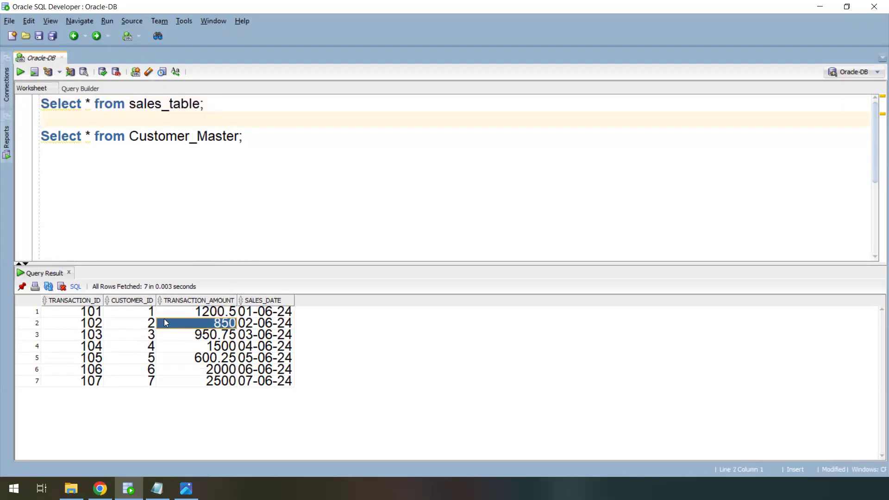
click(217, 311)
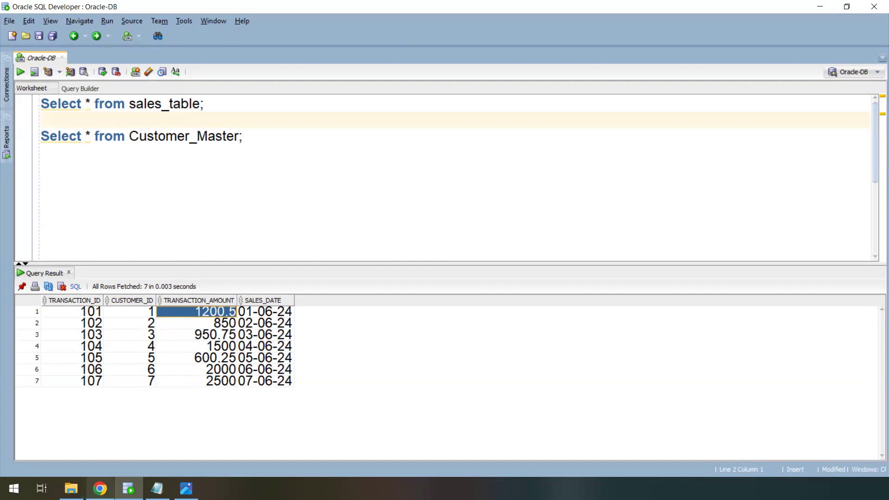
Switch to the m_Unconnected_Lkp mapping in Chrome and configure its Source with the OracleDB (Oracle) connection and the SALES_TABLE object
click(100, 489)
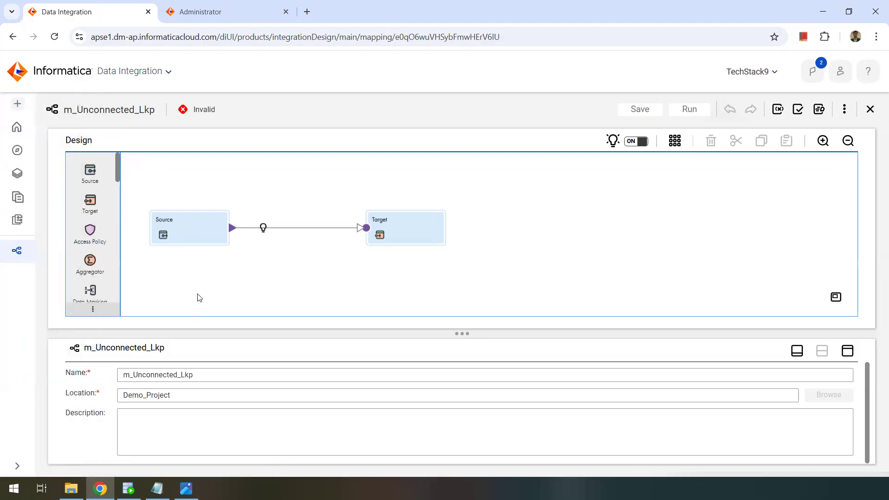
click(231, 374)
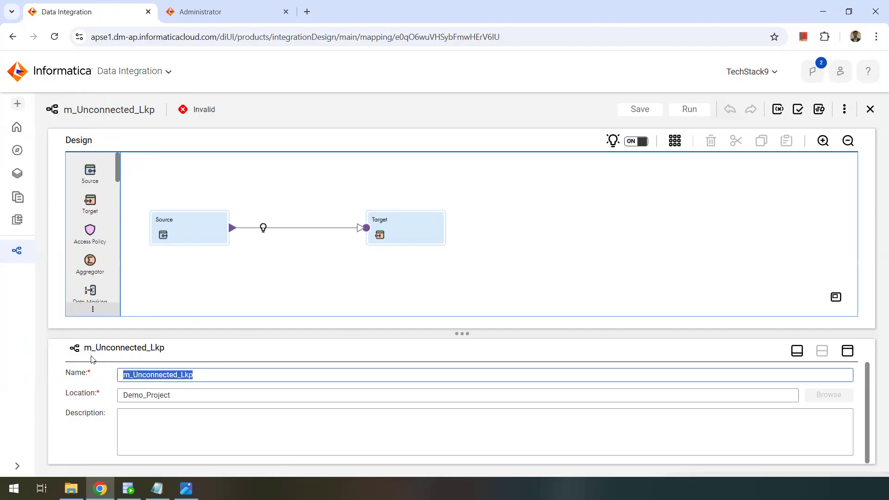
click(191, 226)
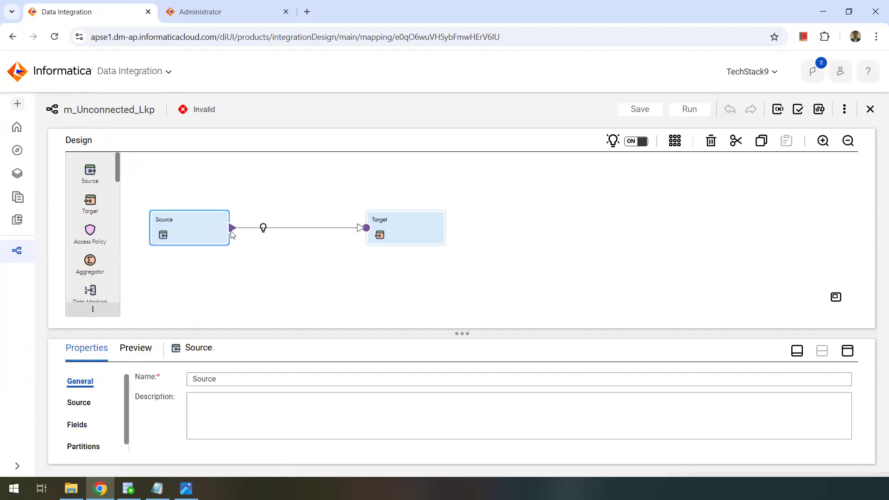
click(847, 351)
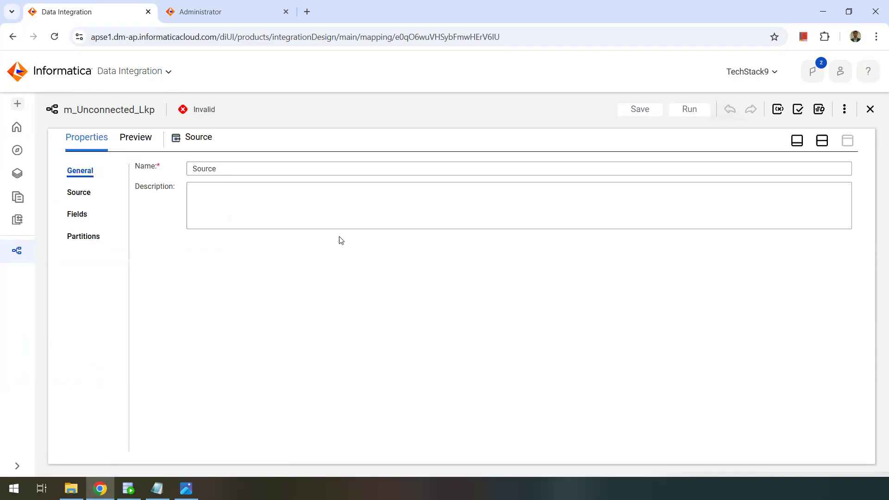
click(91, 196)
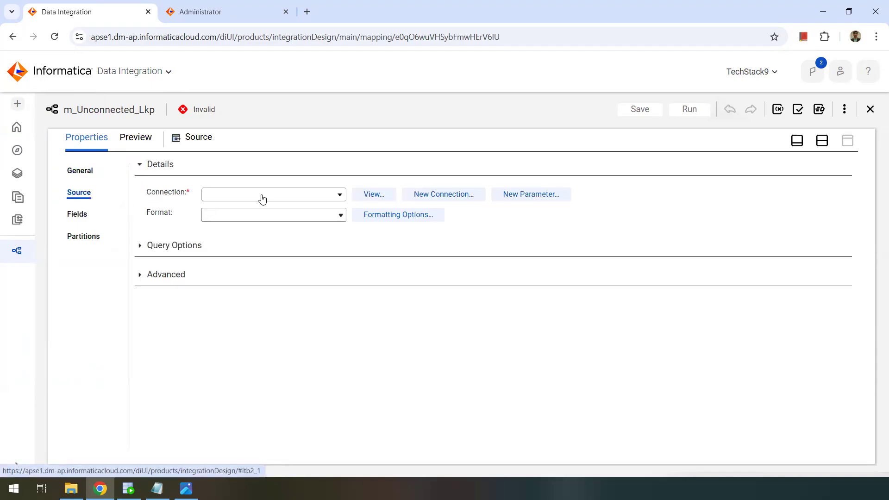
click(262, 200)
click(239, 267)
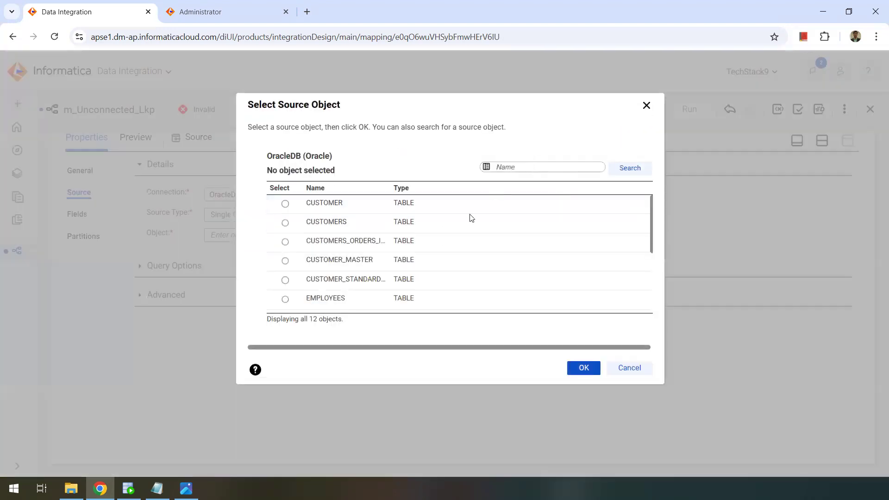
scroll(472, 217, down, 3)
click(285, 300)
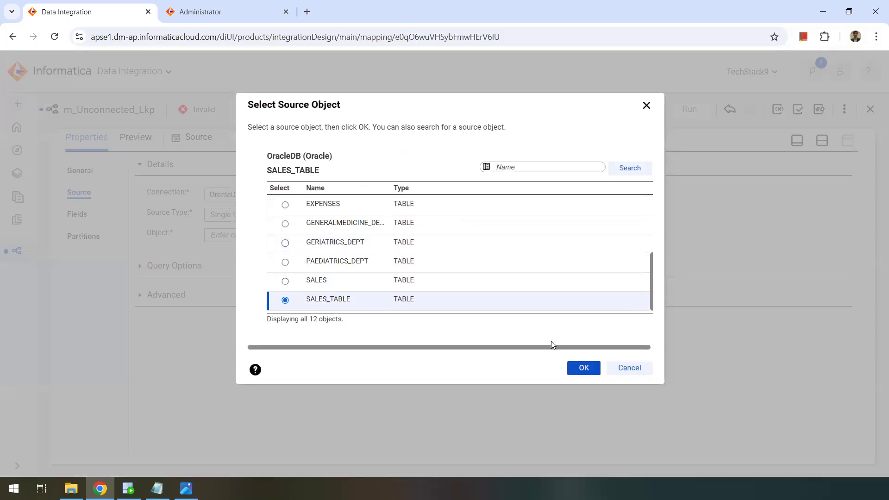
click(583, 368)
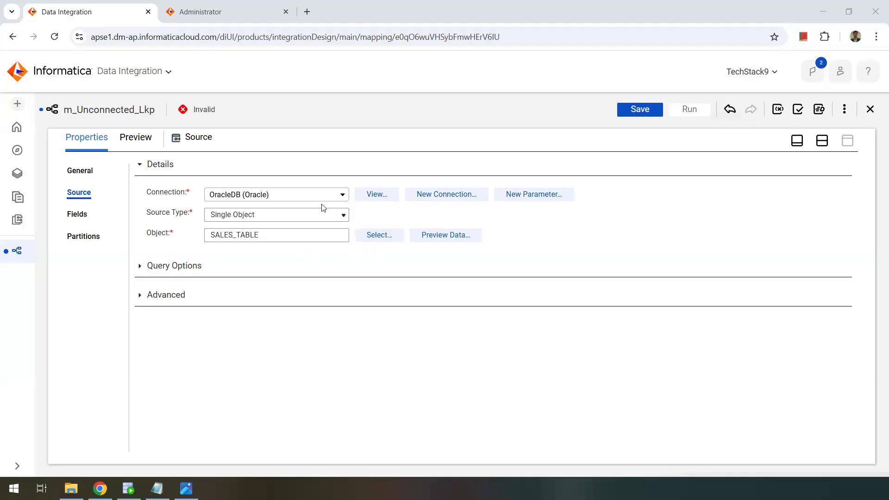
Insert a Lookup transformation on the link between Source and Target in the mapping canvas
click(823, 140)
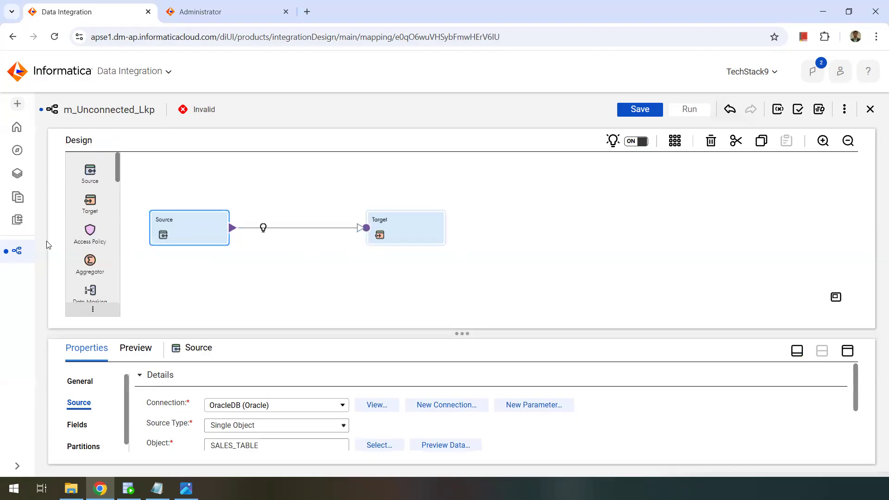
click(263, 227)
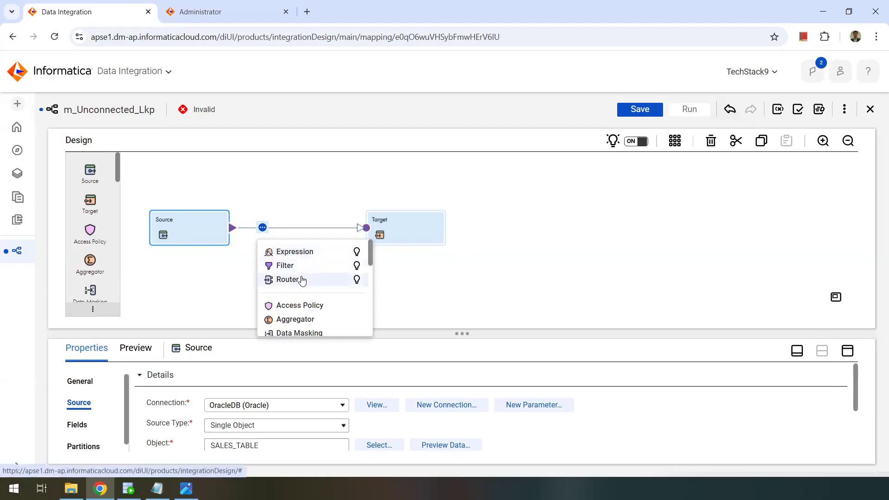
scroll(302, 281, down, 3)
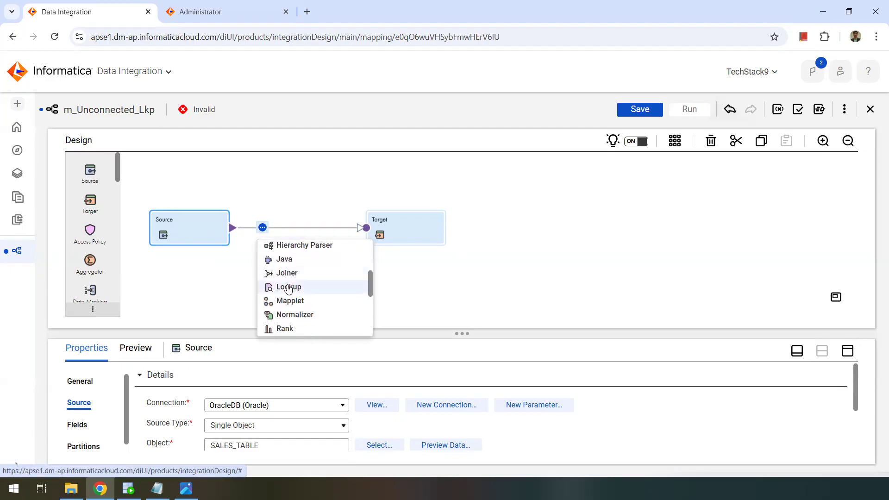
click(289, 287)
Make the new Lookup transformation an unconnected lookup, accepting the removal of its incoming fields and links
click(847, 351)
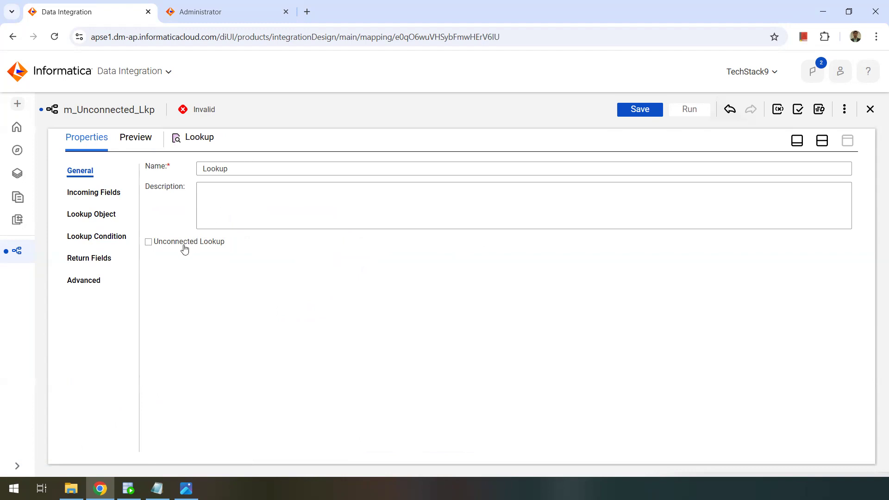
click(149, 242)
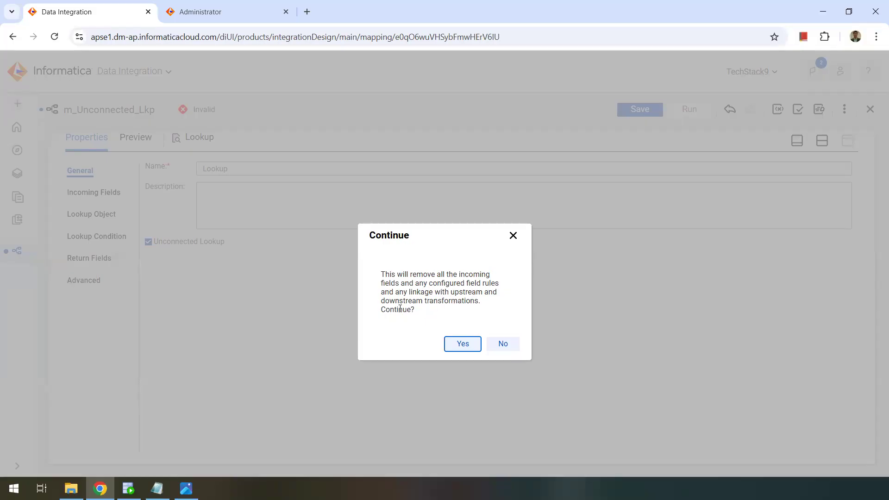
drag(396, 293, 432, 293)
click(426, 306)
click(462, 344)
click(822, 144)
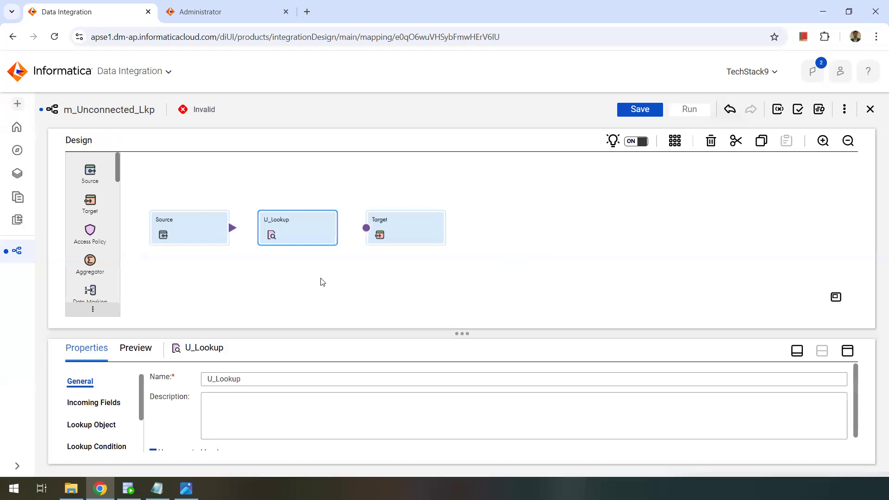
Move the unconnected lookup below the gap between Source and Target and rename it Lkp_CustomerSegment
drag(316, 231, 251, 286)
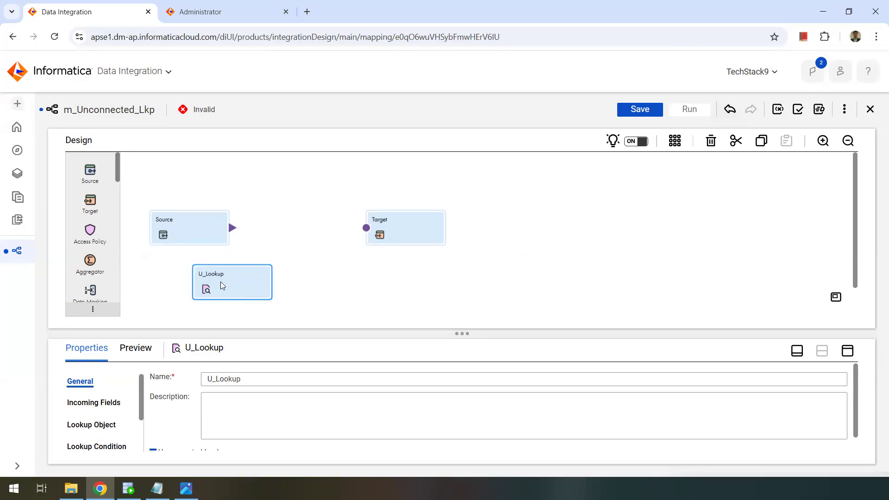
drag(243, 379, 154, 380)
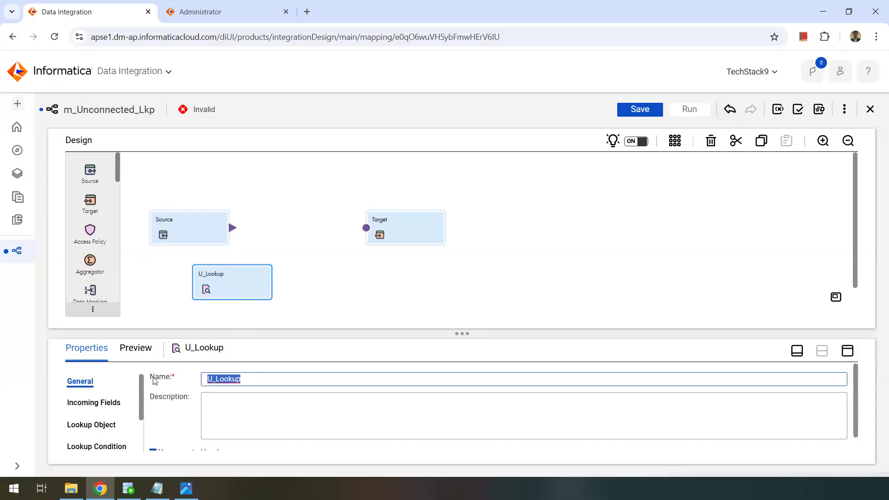
text(Lk)
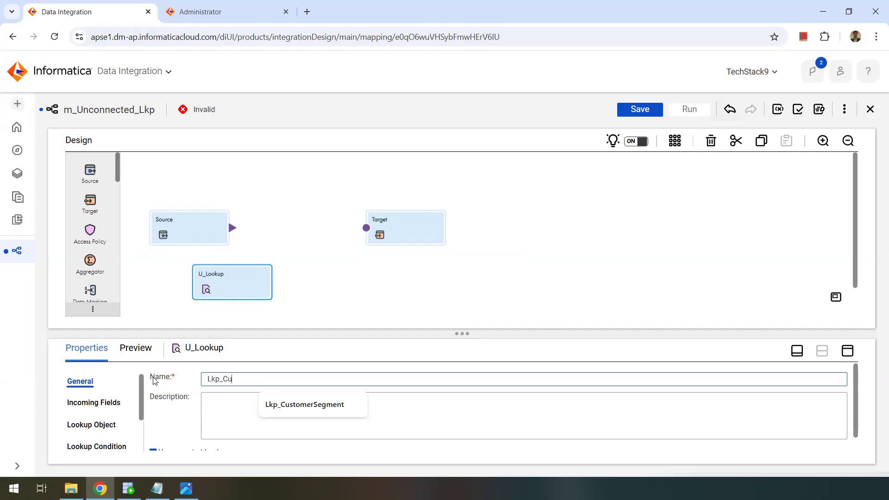
text(p_Cu)
key(Down)
key(Return)
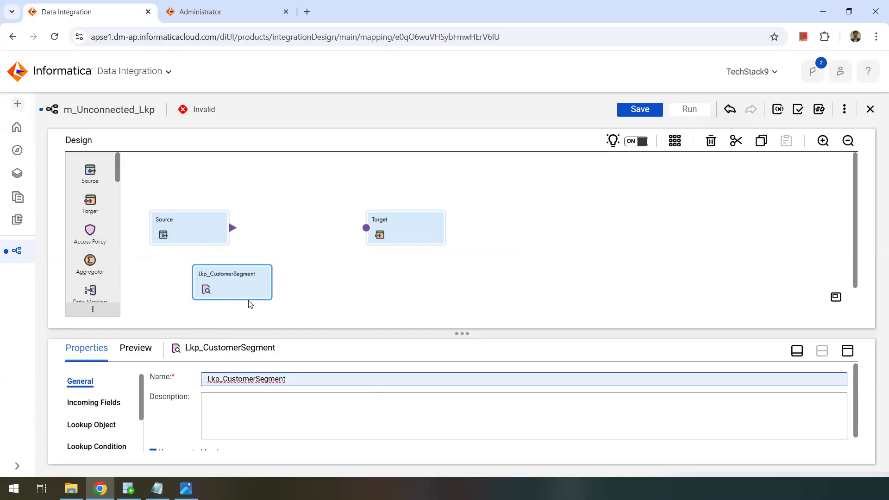
Add an incoming field named Lkp_Input_Id to the Lkp_CustomerSegment lookup
click(847, 351)
click(111, 193)
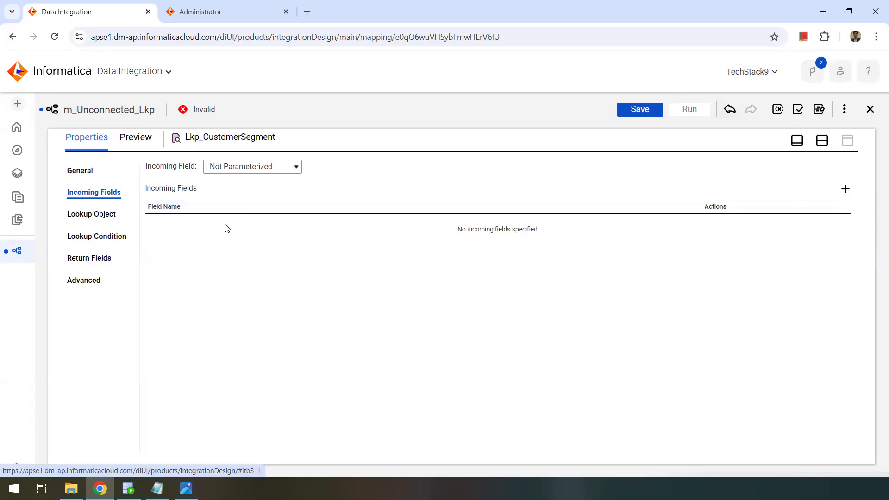
click(845, 189)
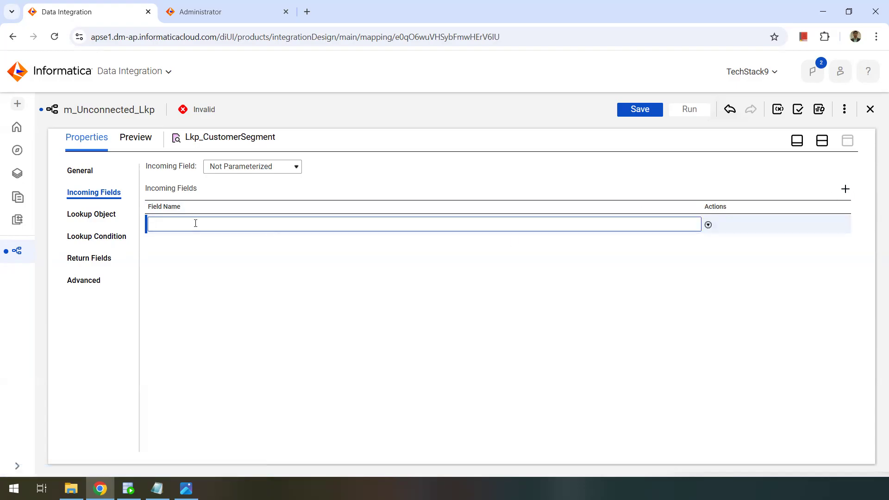
text(Lkp_Inou)
text(pu)
click(214, 271)
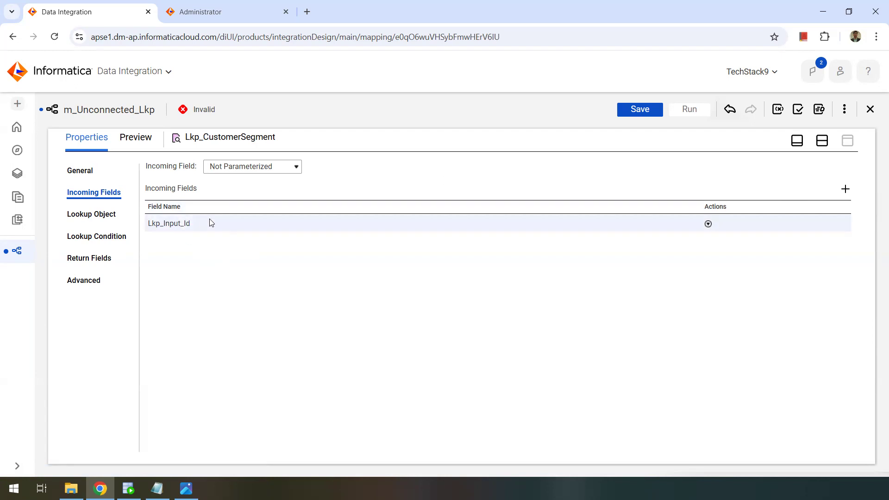
Set the lookup's connection to OracleDB (Oracle) and choose the CUSTOMER_MASTER table as its lookup object
click(107, 213)
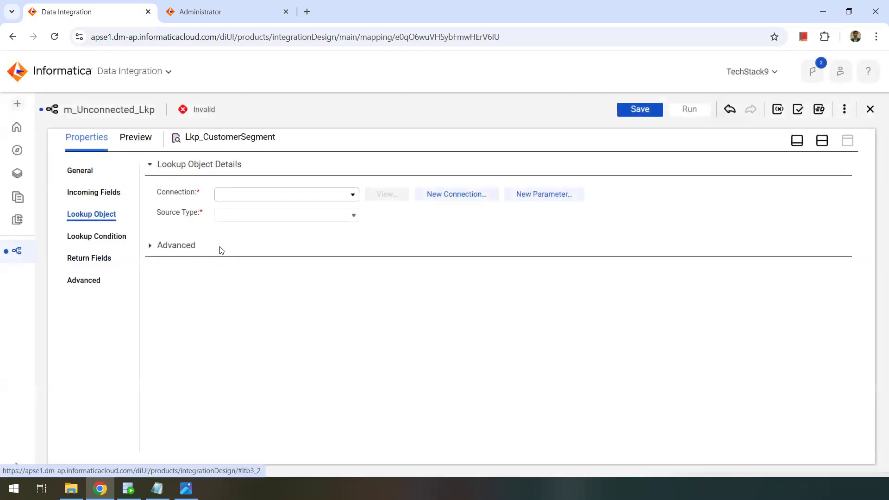
click(278, 198)
click(250, 257)
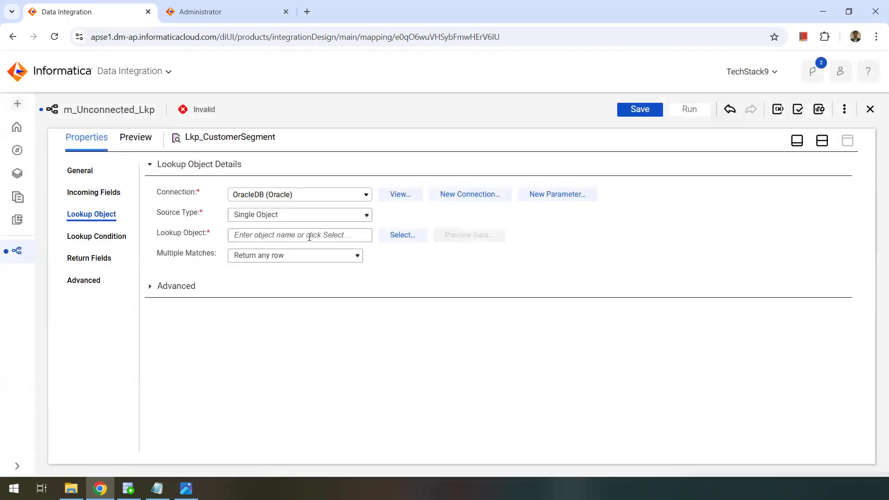
click(402, 235)
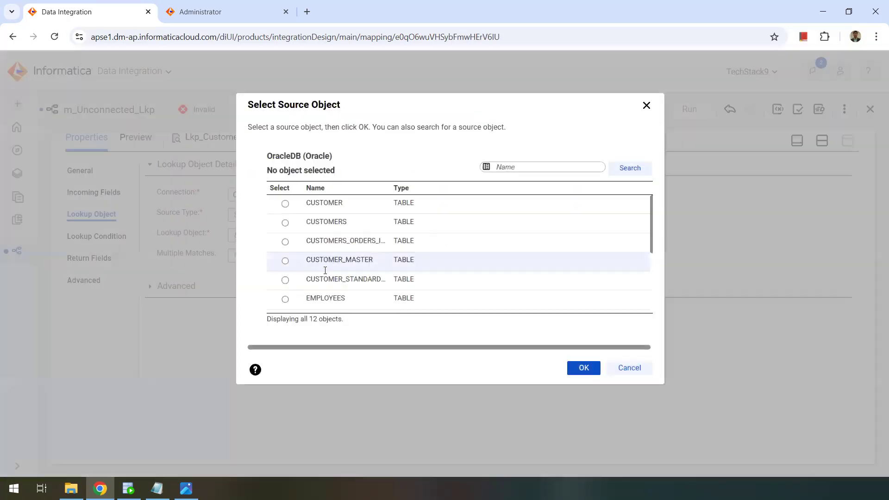
click(286, 261)
click(583, 368)
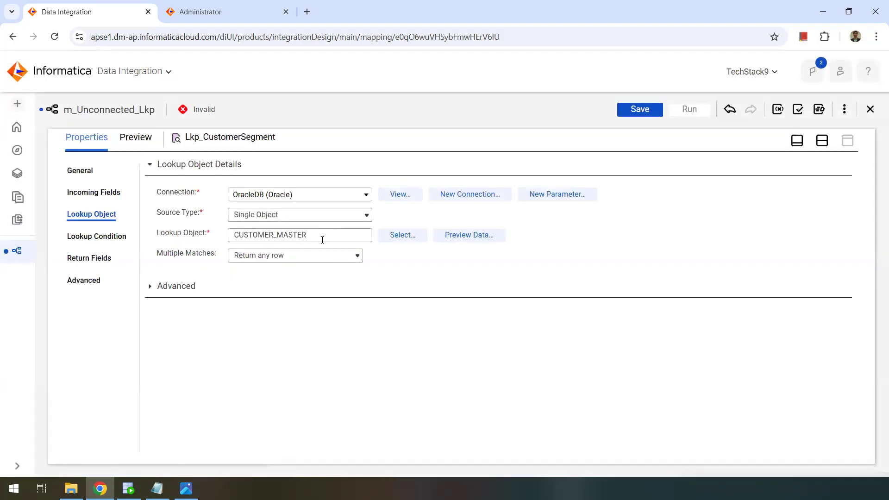
Choose Return any row as the lookup's handling of multiple matches
click(296, 256)
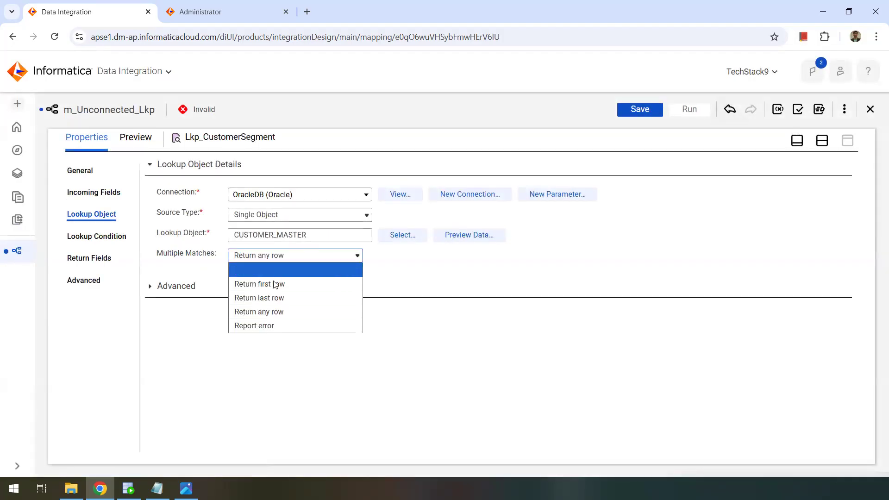
click(260, 312)
click(288, 255)
click(417, 258)
Add a simple lookup condition matching CUSTOMER_ID (decimal) to the incoming field Lkp_Input_Id with the = operator
click(100, 233)
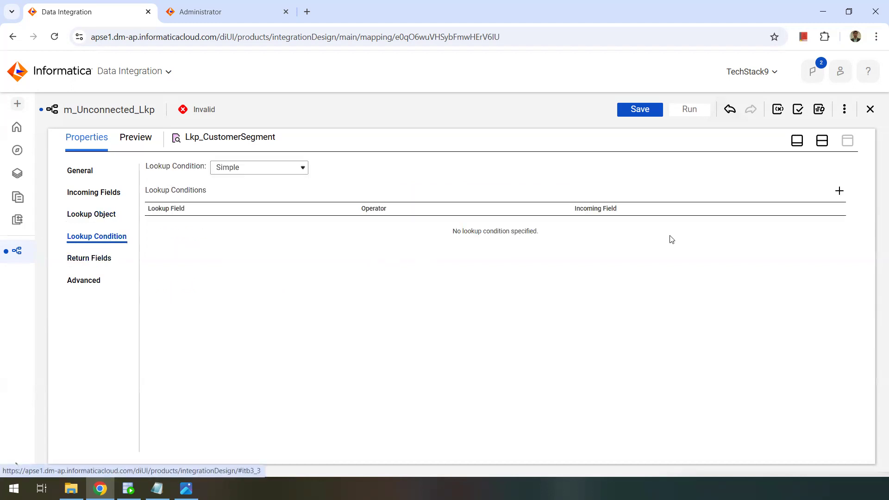
click(839, 191)
click(290, 227)
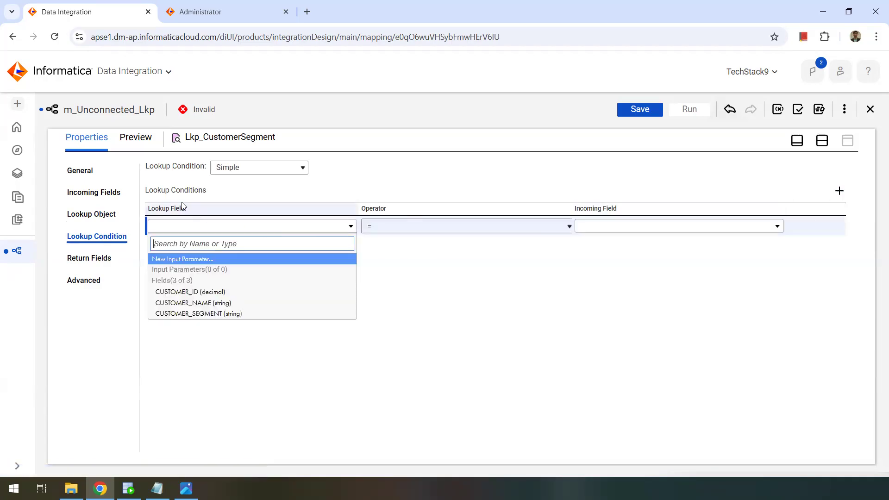
click(215, 292)
click(628, 231)
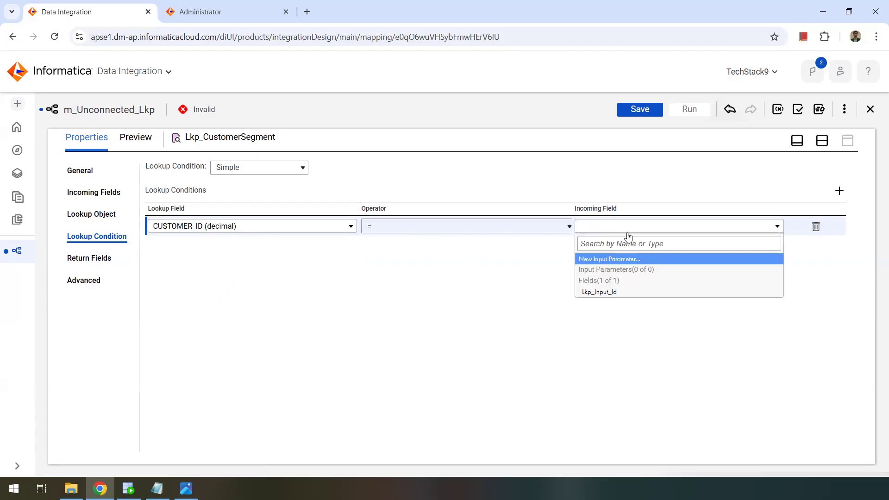
click(612, 295)
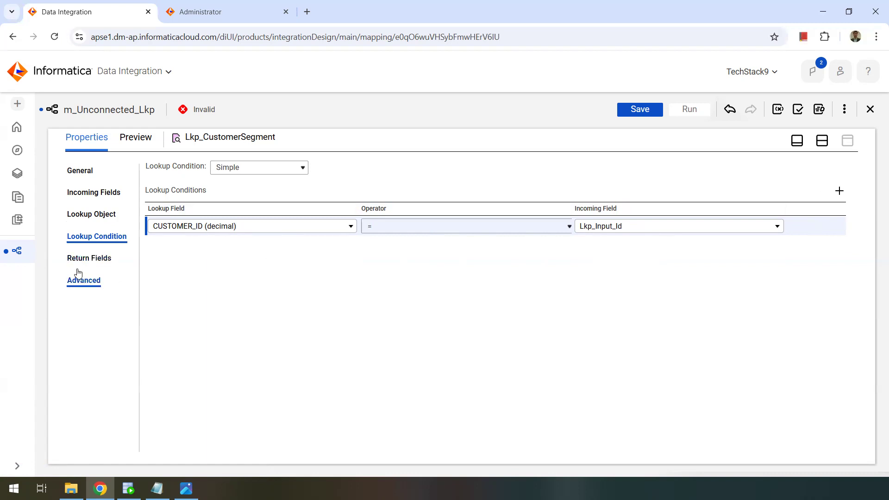
Mark CUSTOMER_SEGMENT as the return field of the Lkp_CustomerSegment lookup
click(90, 258)
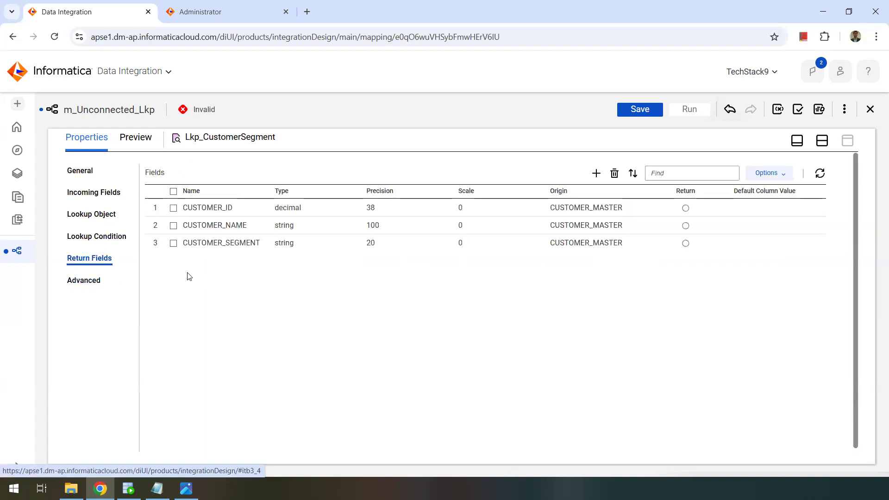
click(176, 244)
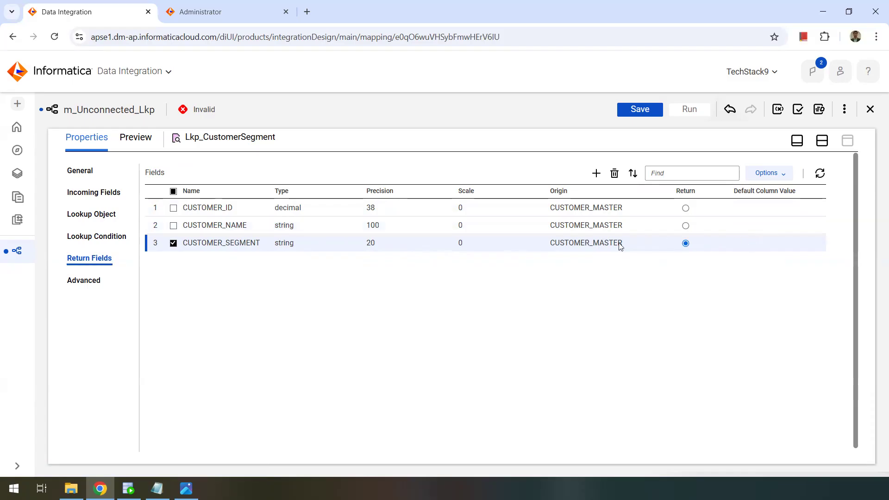
Show the native field details and set CUSTOMER_SEGMENT's default column value to 'None' in the lookup's return fields
click(761, 247)
click(770, 174)
click(762, 239)
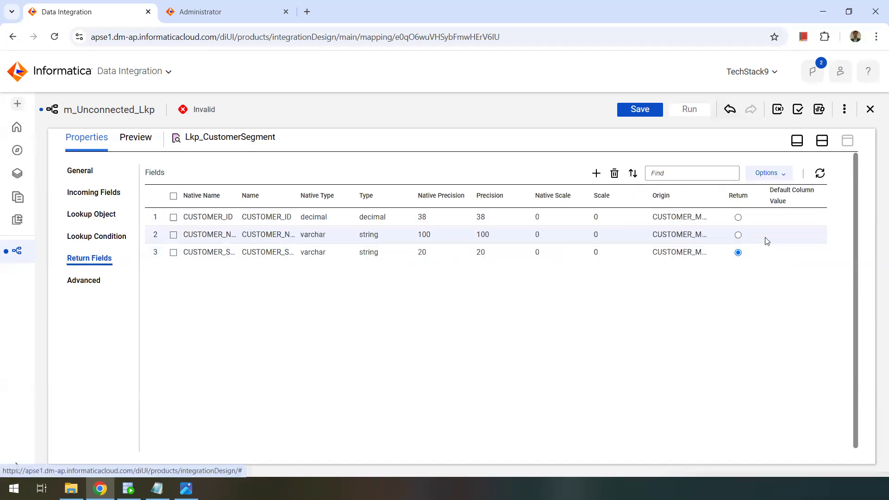
click(791, 252)
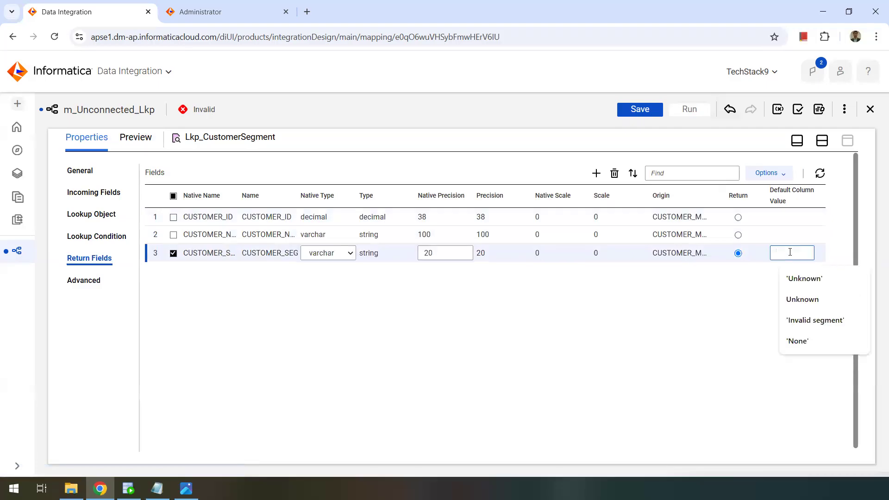
text('No)
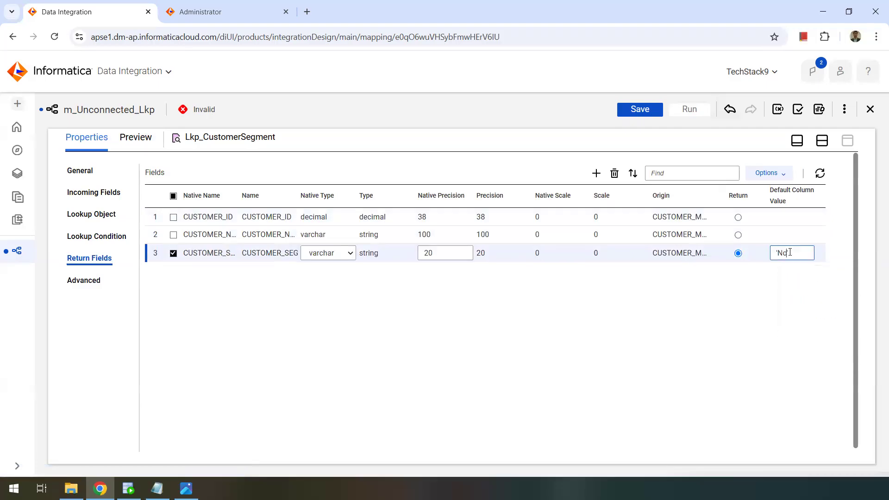
text(ne')
click(723, 325)
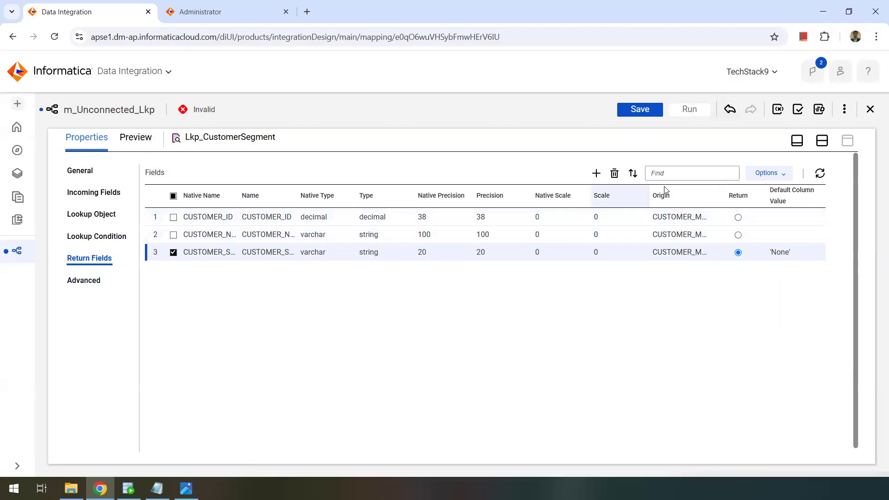
Link the Source to the Target and insert an Expression transformation between them
click(823, 141)
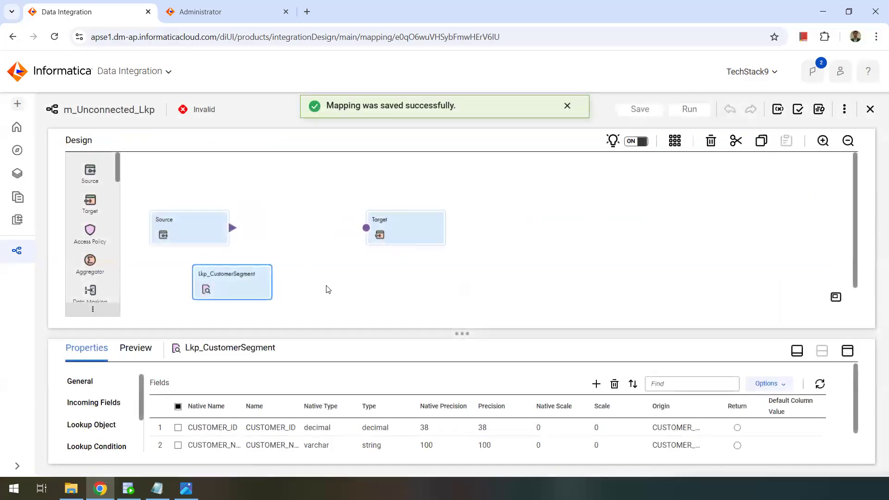
drag(232, 227, 366, 228)
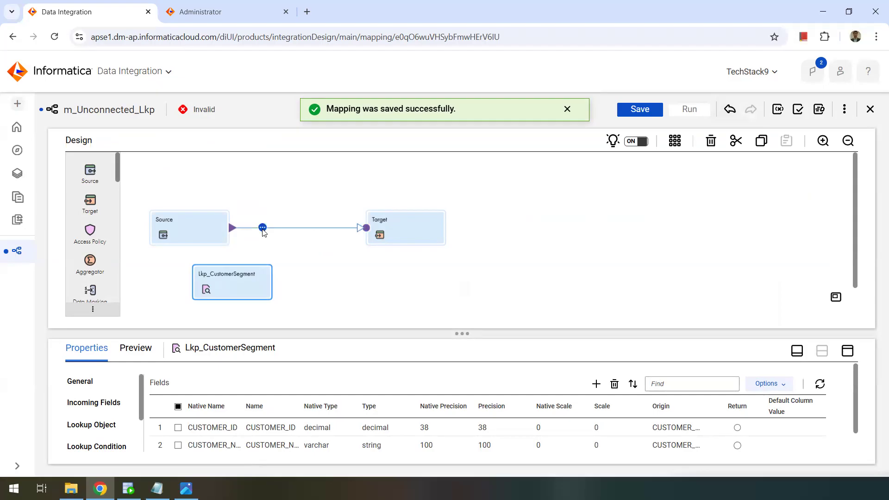
click(262, 230)
click(325, 250)
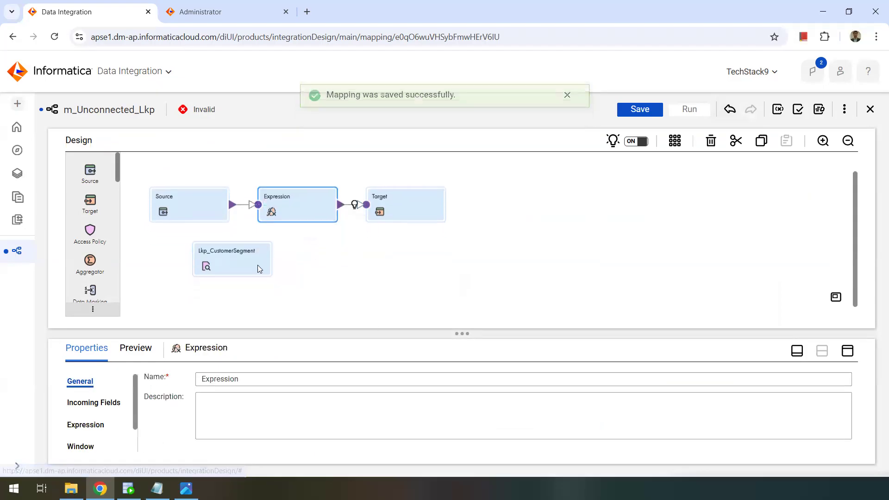
Check the Expression's incoming fields and add a string output field named OUT_CUST_Seg with precision 20
click(847, 351)
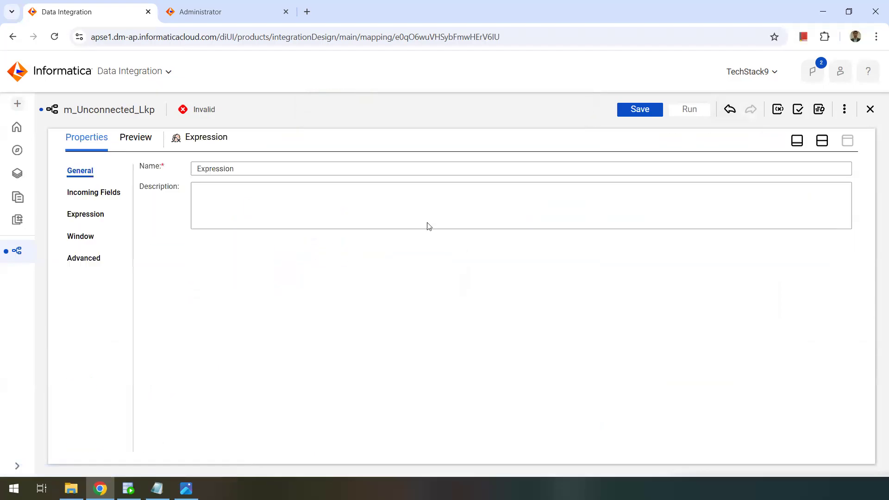
click(103, 191)
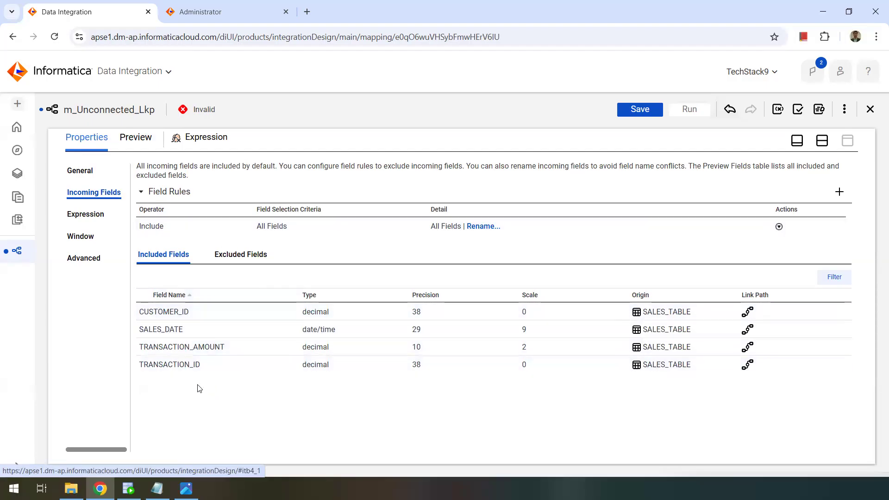
click(88, 215)
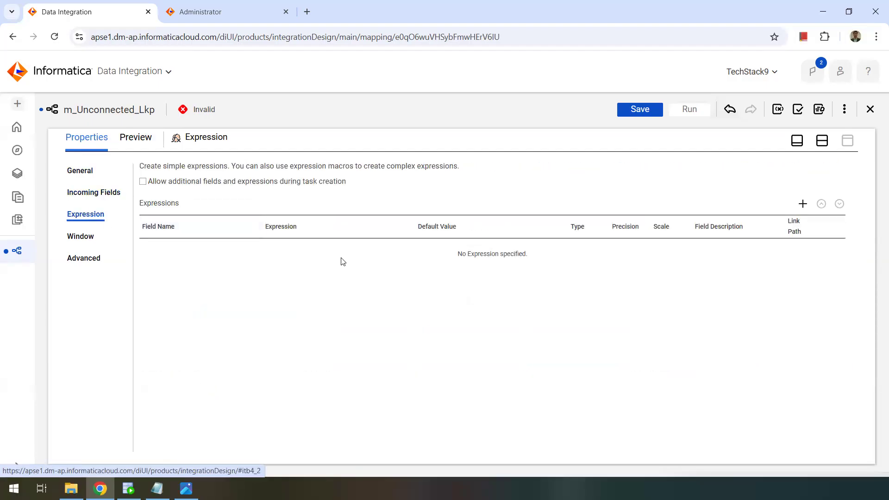
click(803, 204)
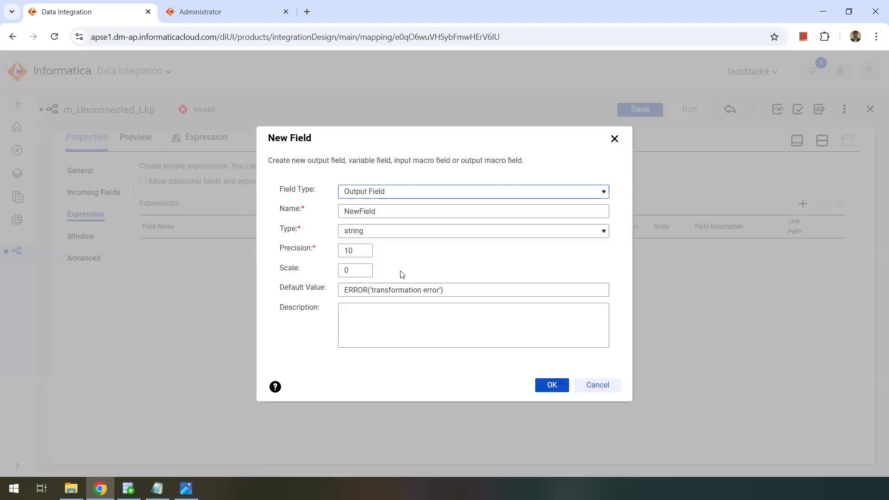
key(Tab)
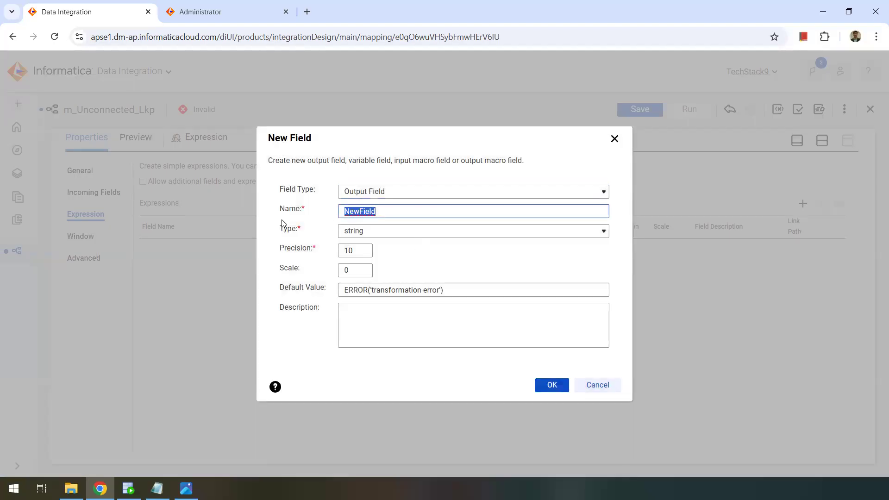
text(OUT_Cus)
key(BackSpace)
text(ST_Seg)
double_click(368, 252)
text(20)
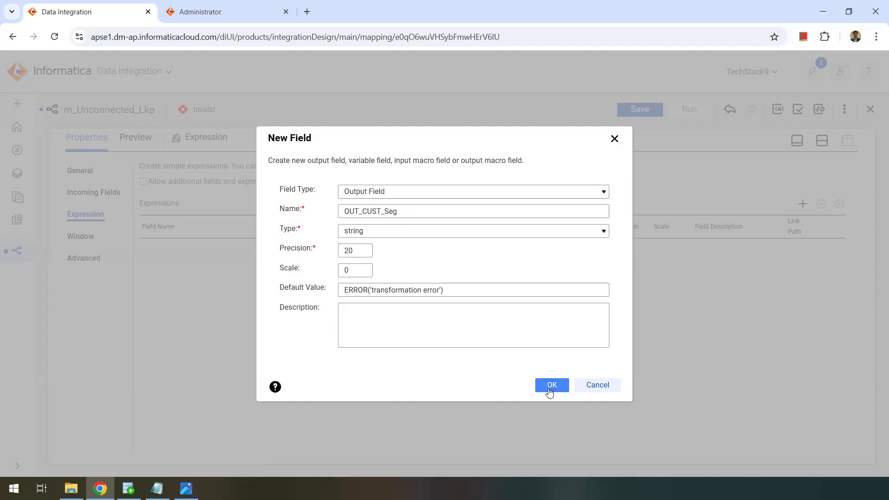
click(552, 388)
Begin the OUT_CUST_Seg expression with an IIF function testing TRANSACTION_AMOUNT > 1000
click(295, 249)
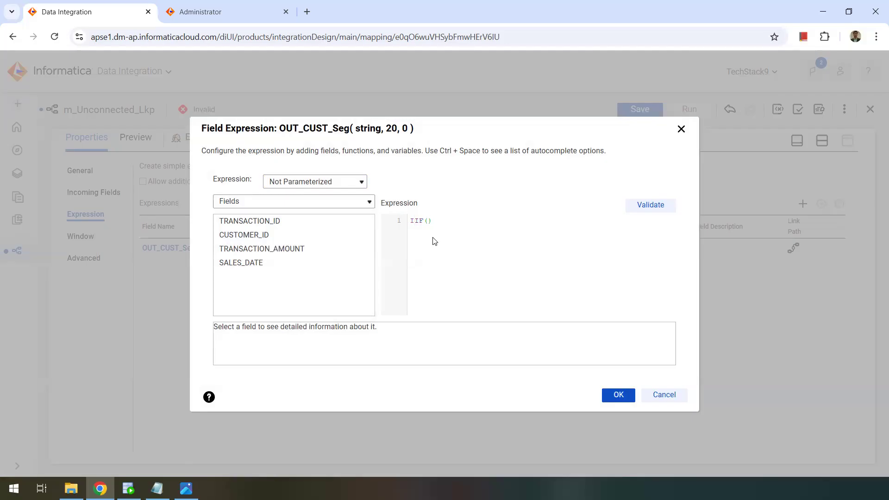
click(354, 248)
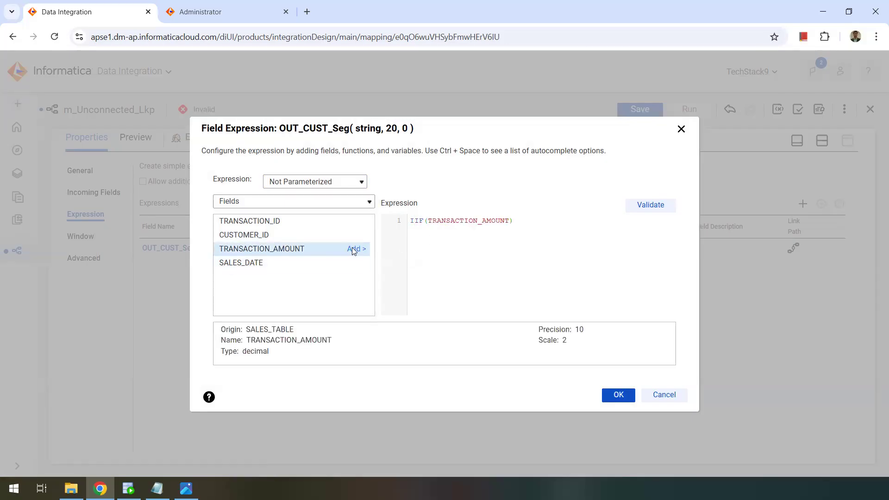
text(> 1000)
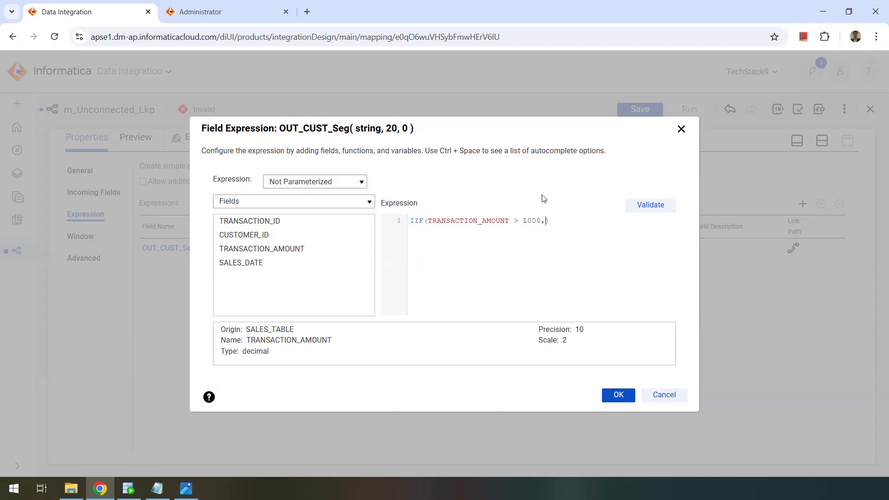
Add :LKP.Lkp_CustomerSegment(CUSTOMER_ID) as the value the IIF returns when the condition is true
text(, :LKP.Lkp_Customer)
text(Segment)
drag(550, 221, 569, 220)
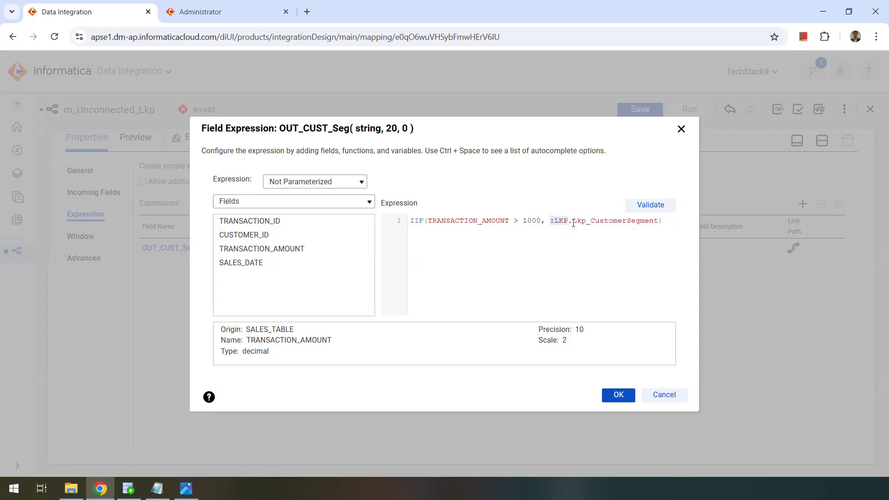
drag(574, 222, 659, 221)
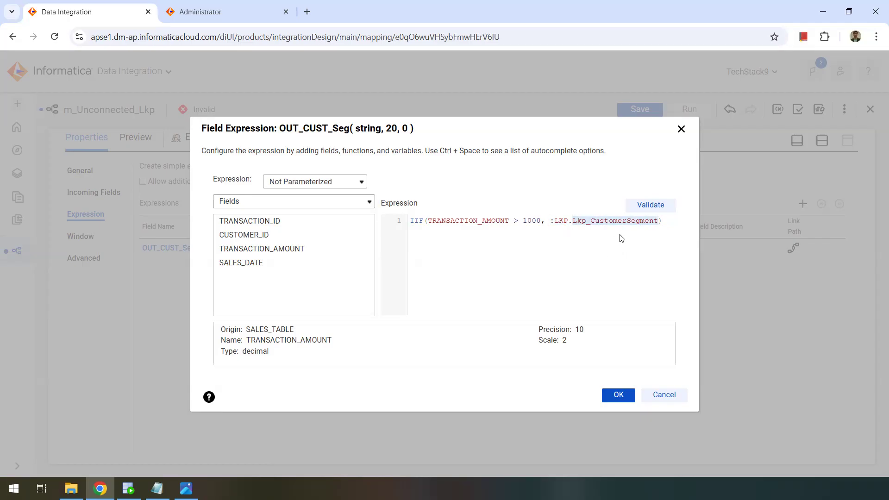
click(646, 244)
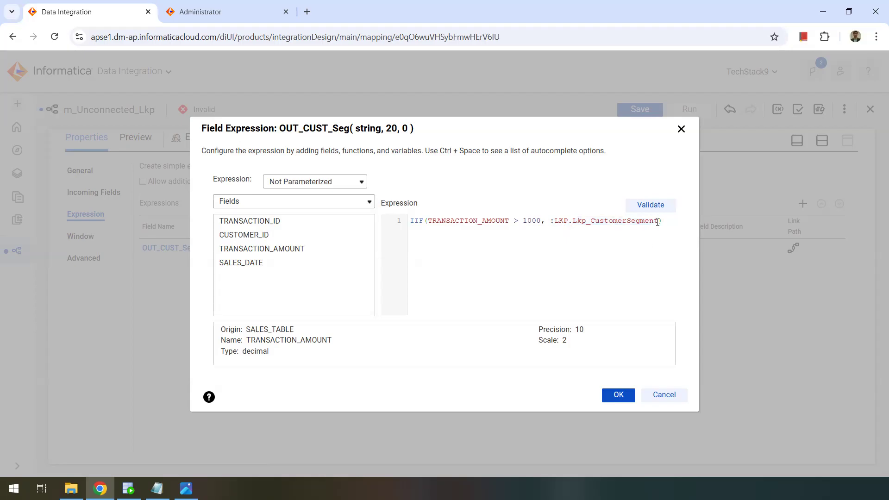
text(()
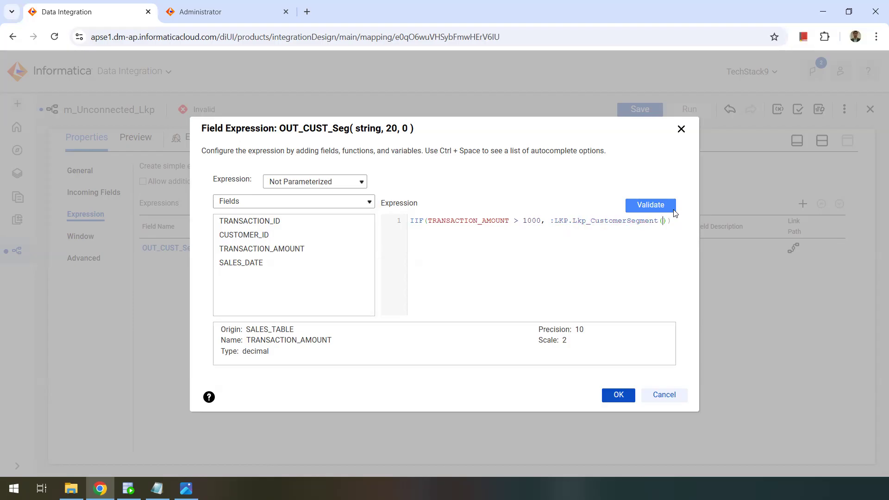
click(356, 235)
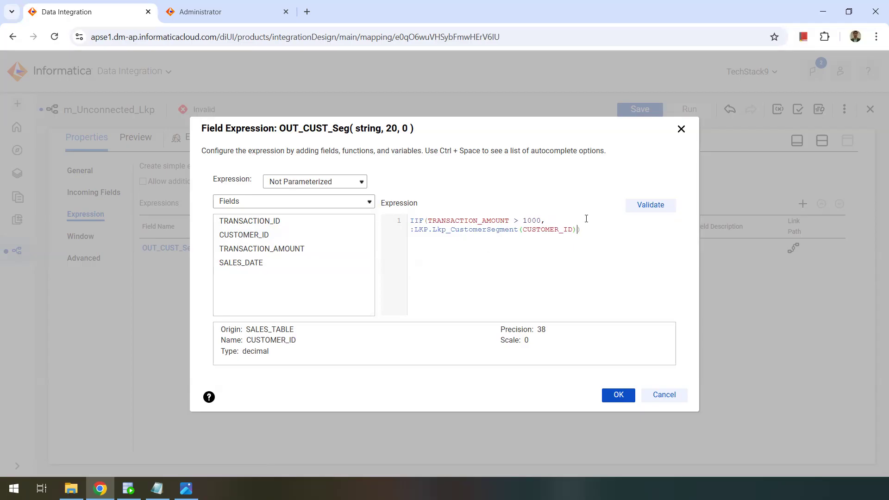
Add 'N/A' as the IIF's false value, validate the OUT_CUST_Seg expression and accept it
drag(429, 218, 542, 217)
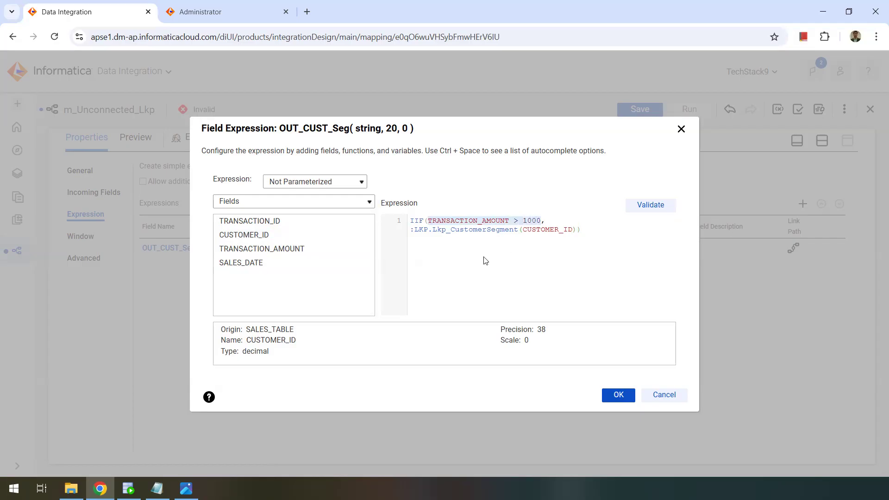
drag(415, 229, 550, 232)
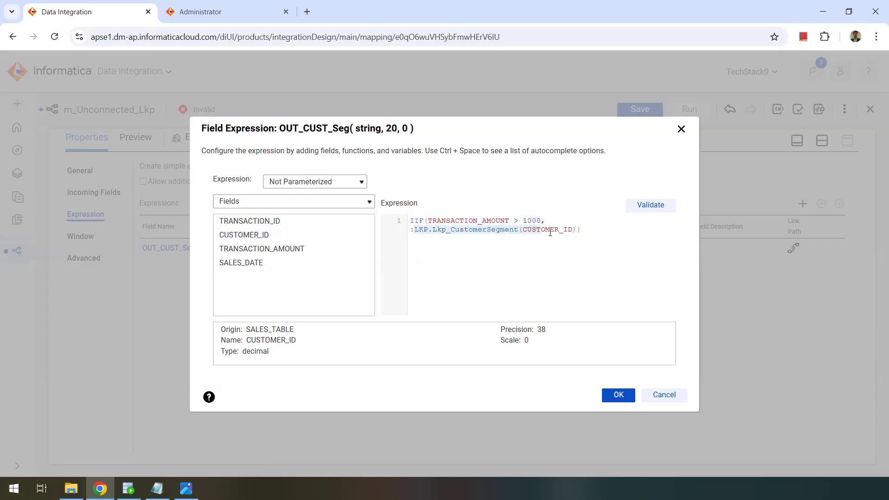
click(577, 229)
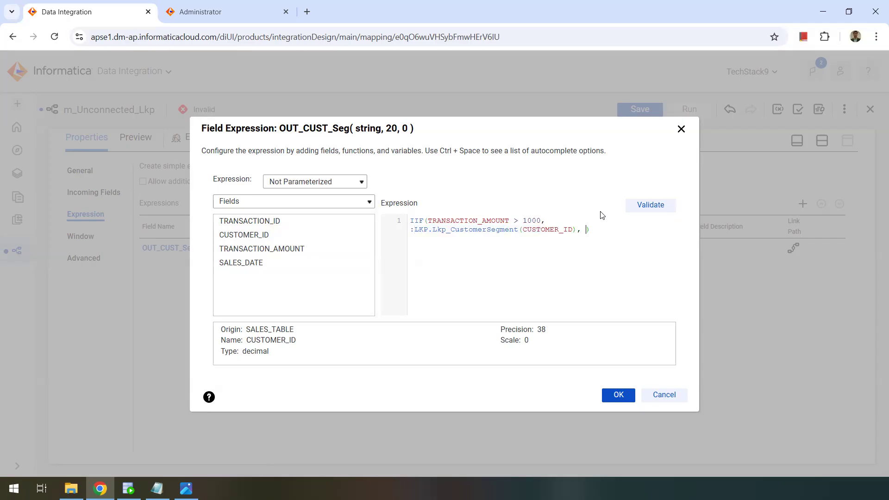
drag(410, 220, 542, 220)
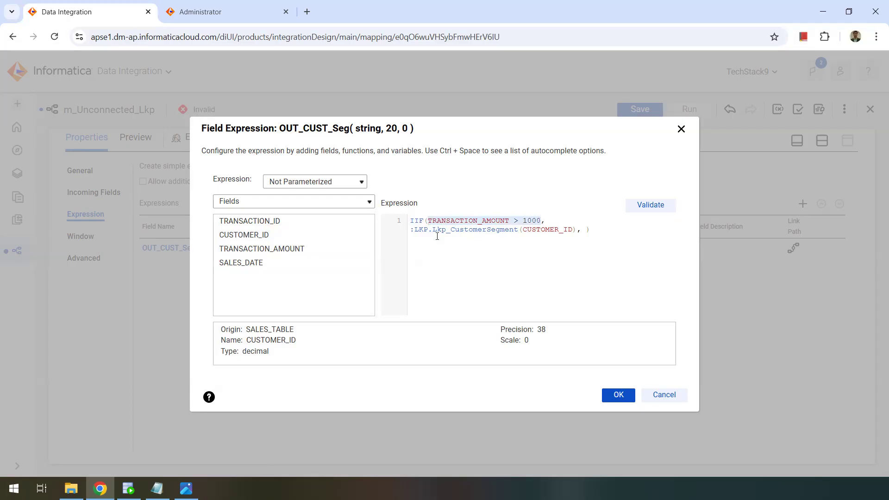
click(586, 228)
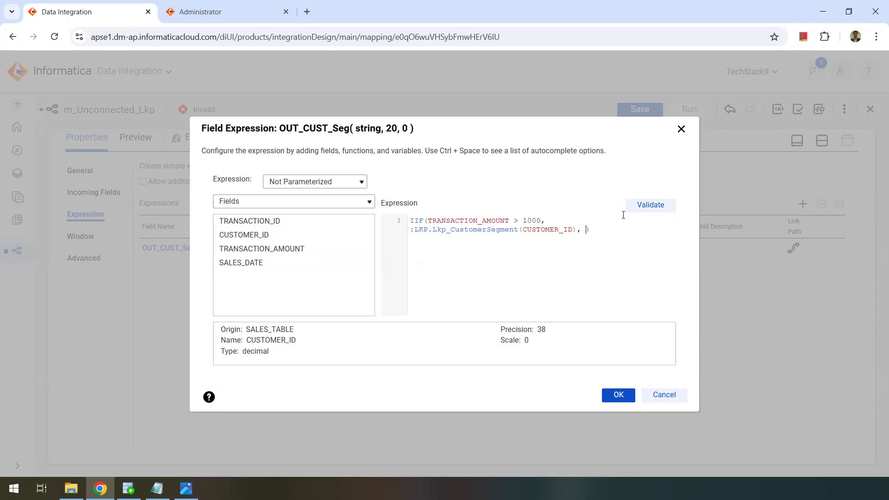
text(N/A)
click(651, 204)
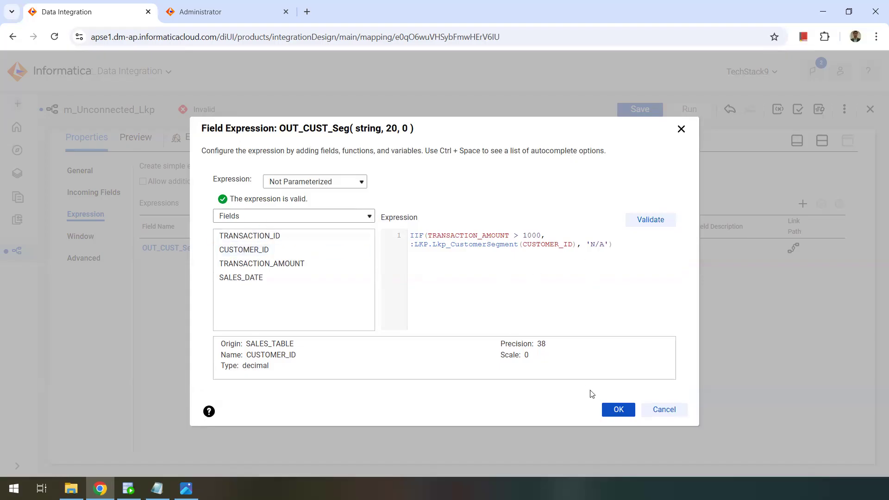
click(611, 411)
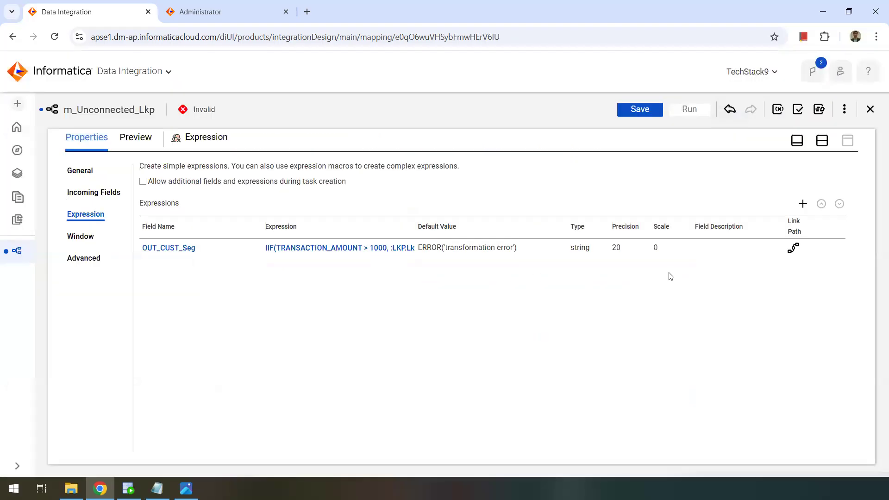
Reopen the OUT_CUST_Seg expression and examine its amount condition, lookup call with CUSTOMER_ID argument and false value
click(320, 251)
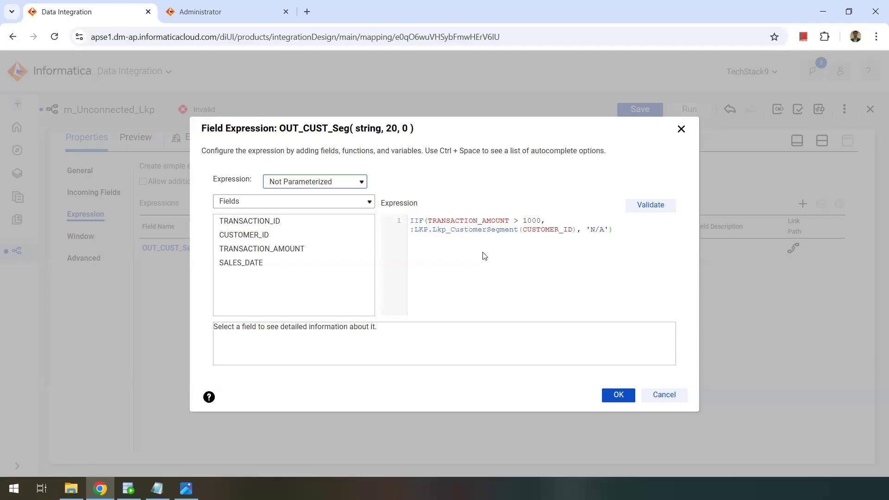
double_click(505, 221)
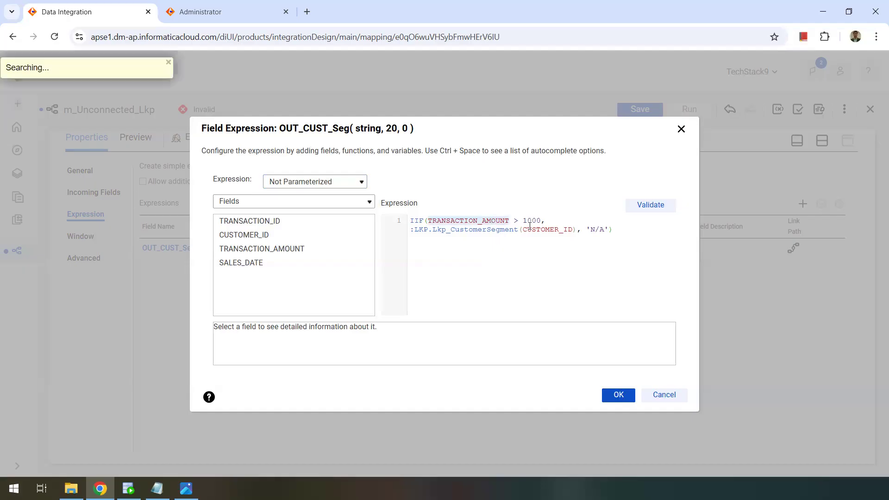
click(492, 252)
drag(411, 230, 577, 230)
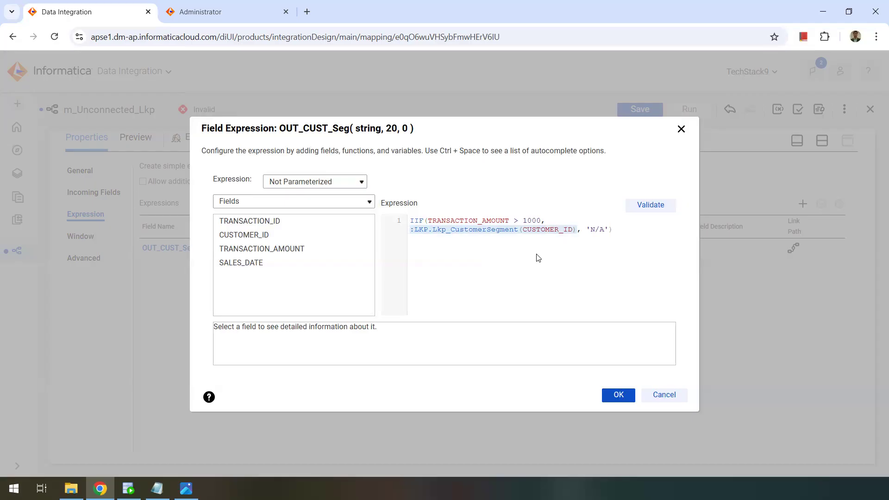
double_click(548, 230)
click(556, 284)
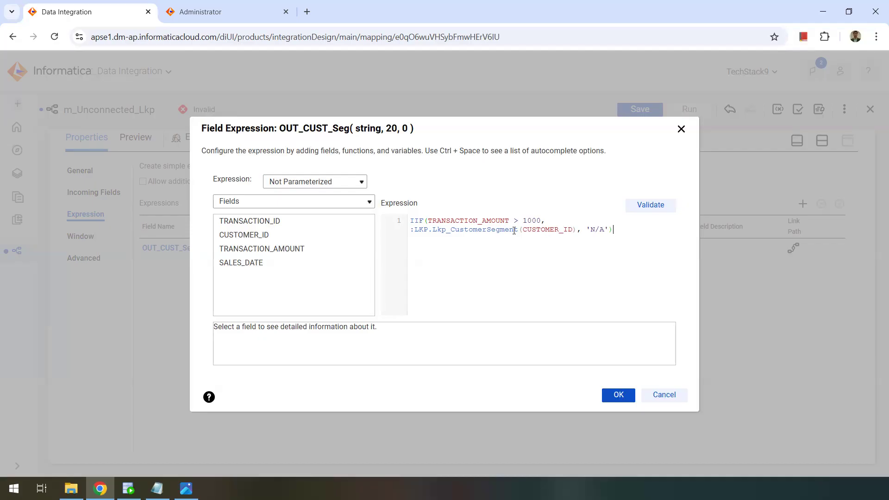
double_click(550, 230)
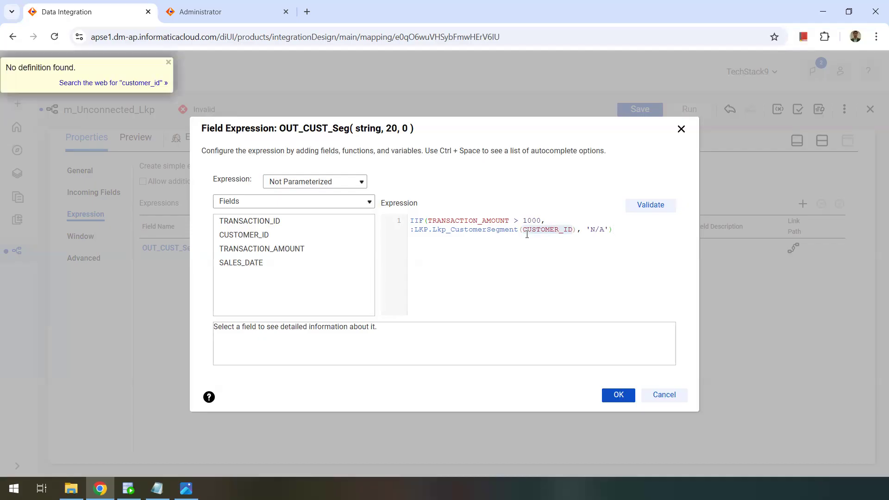
click(549, 266)
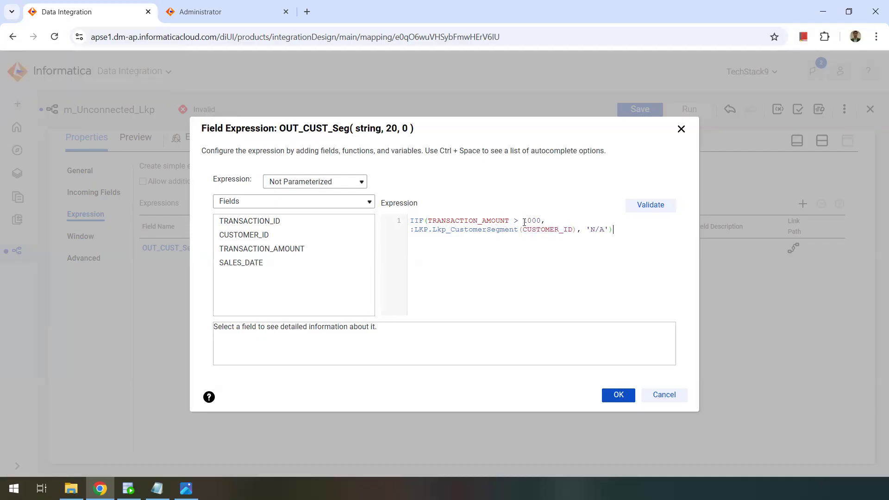
drag(586, 230, 610, 230)
click(619, 395)
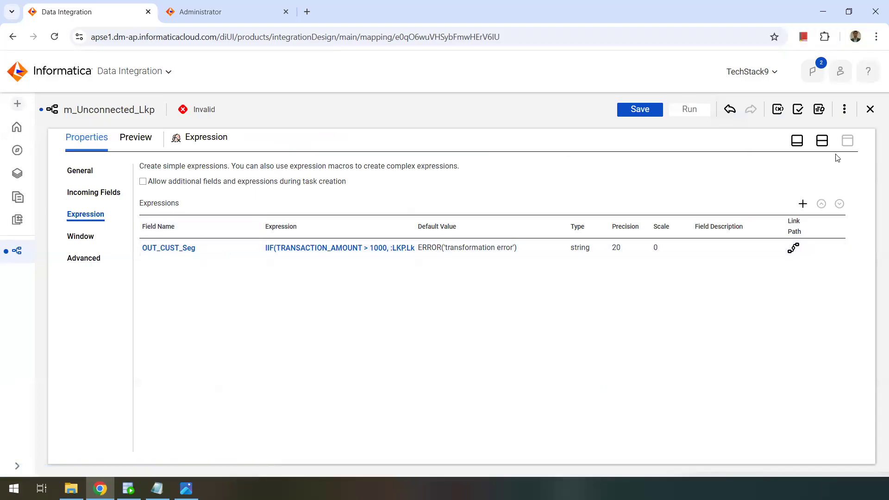
Open the Target transformation's properties and examine its incoming fields, including OUT_CUST_Seg from the Expression
click(822, 141)
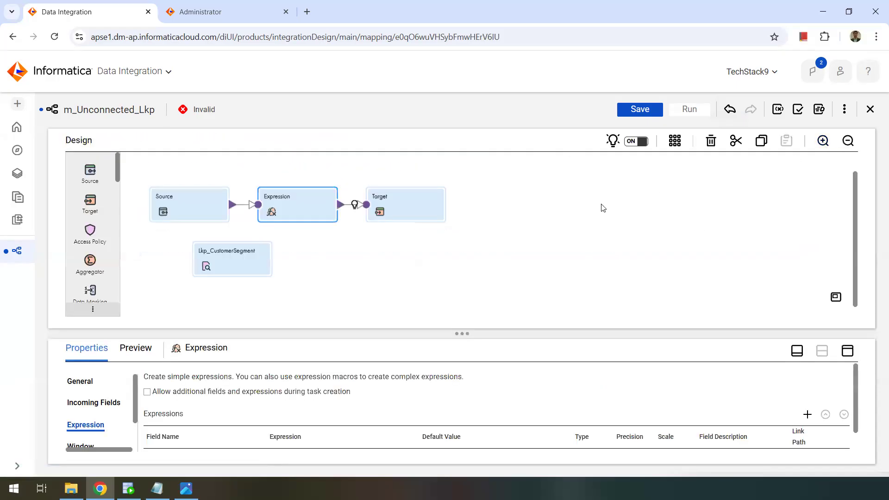
click(405, 208)
click(848, 350)
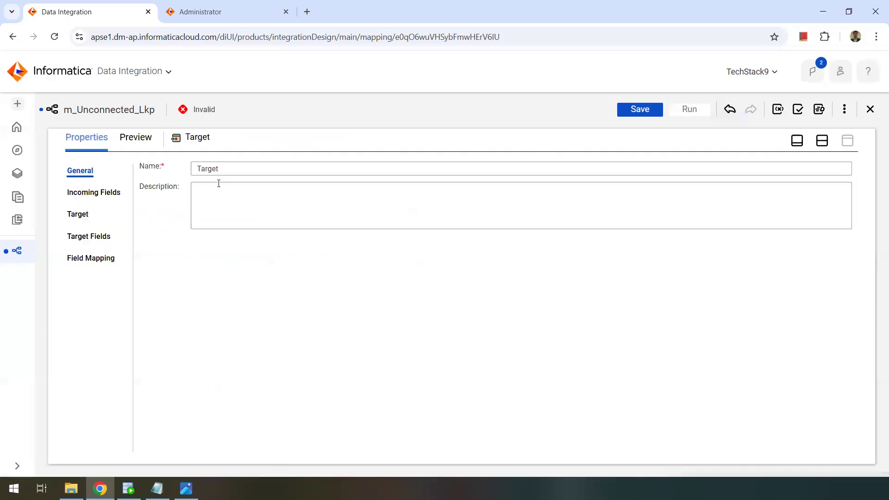
click(101, 197)
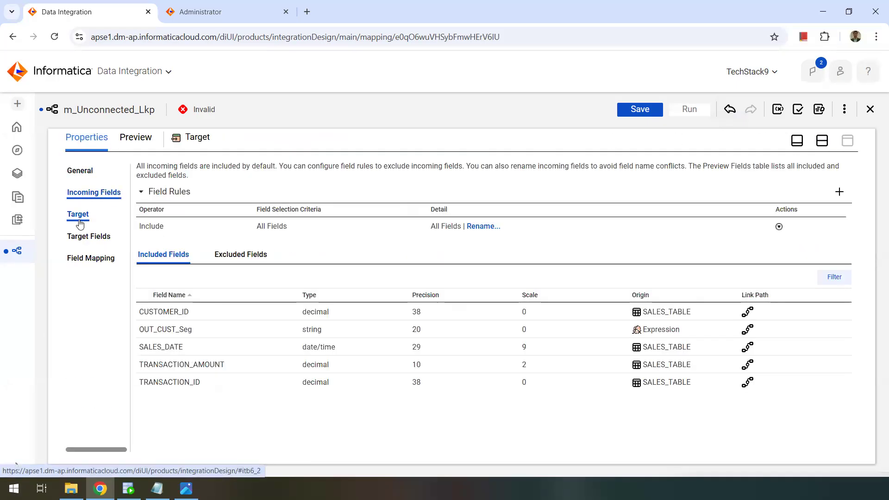
click(93, 193)
click(98, 194)
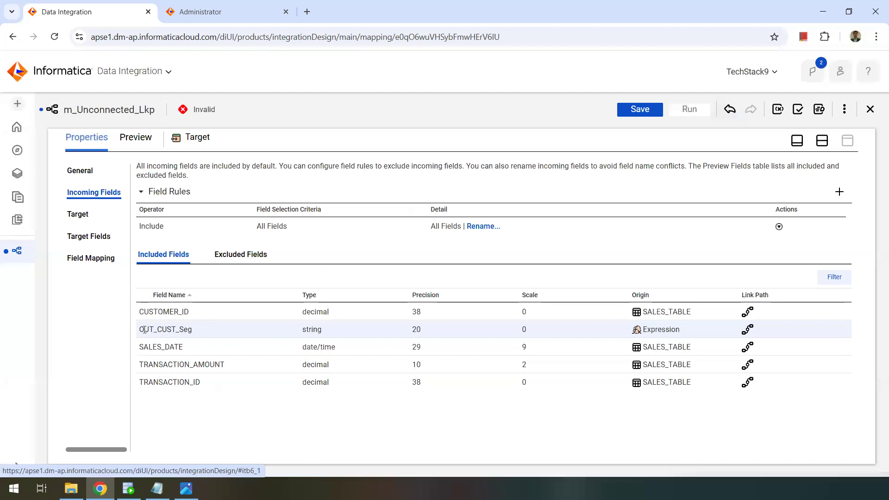
double_click(180, 331)
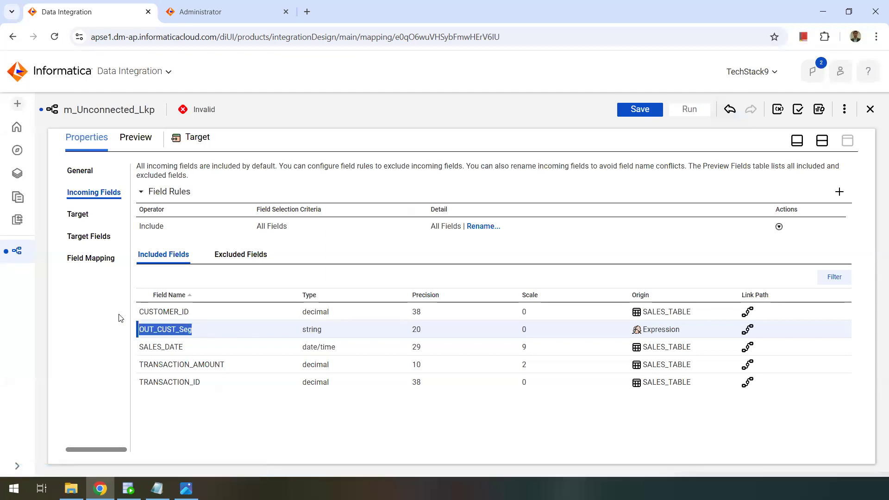
Set the Target transformation's connection to Local_FlatFile (Flat File)
click(72, 212)
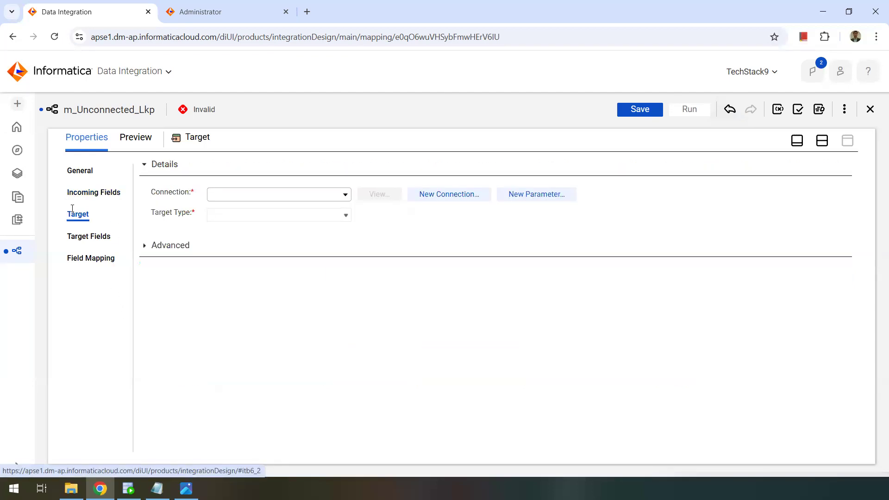
click(239, 197)
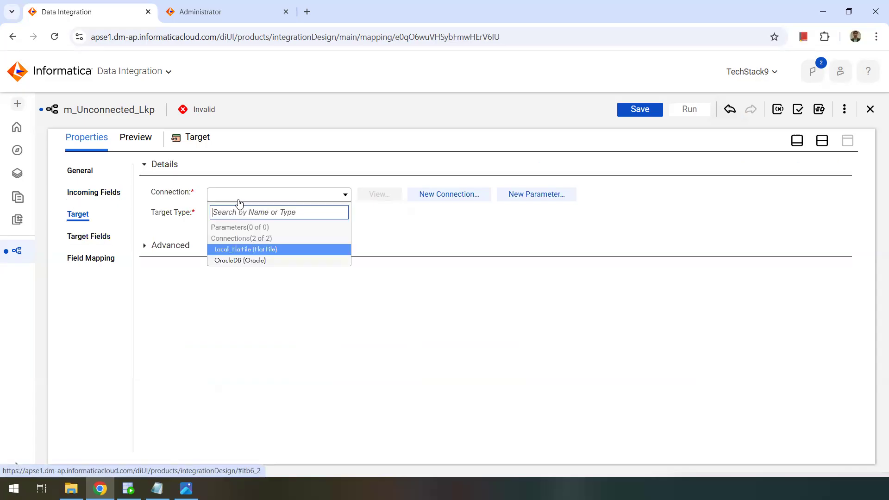
click(252, 248)
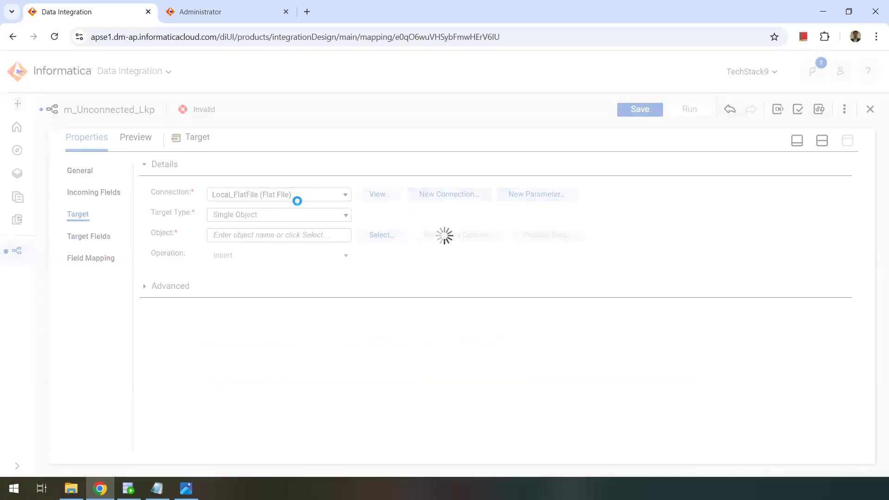
Define the target object as a new file created at runtime with the static name sales_customer_segment.csv
click(376, 236)
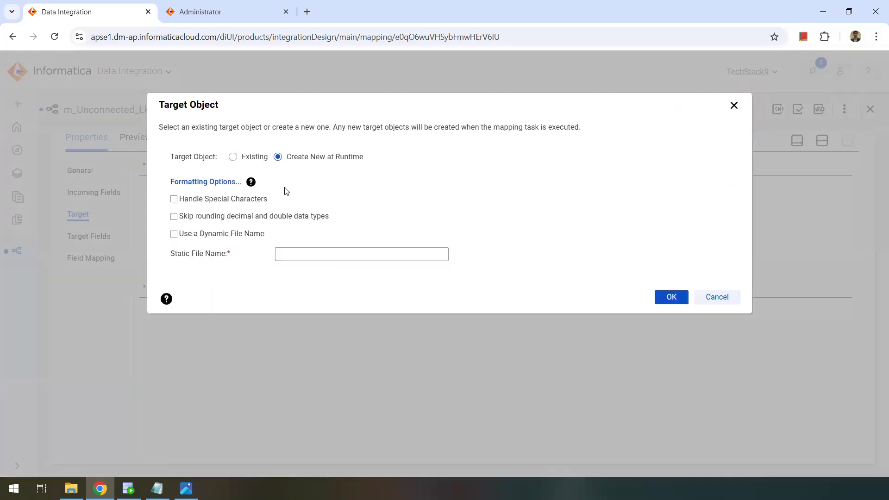
click(283, 258)
text(sales)
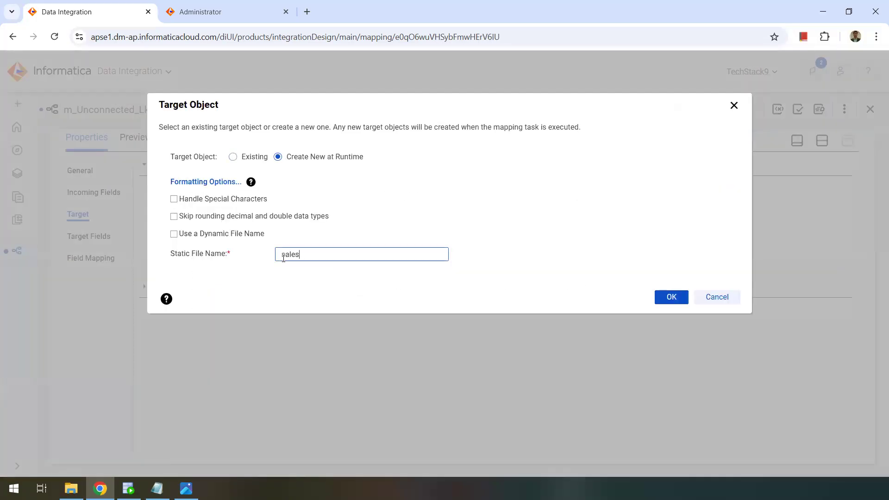
text(_customer_Segment)
double_click(322, 257)
click(341, 254)
key(BackSpace)
text(s)
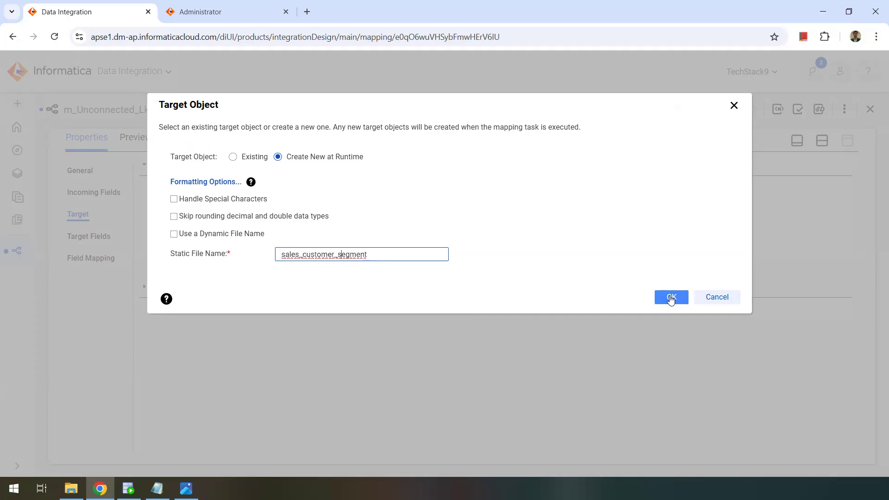
click(409, 256)
text(.csv)
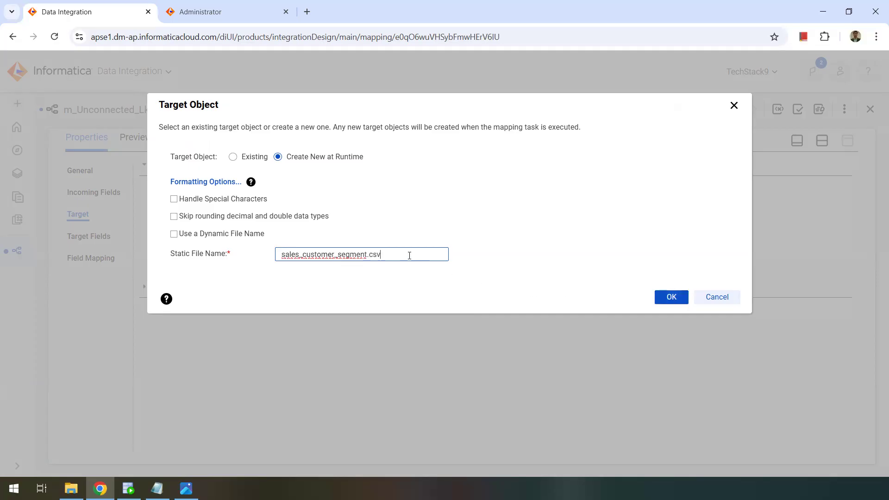
click(671, 298)
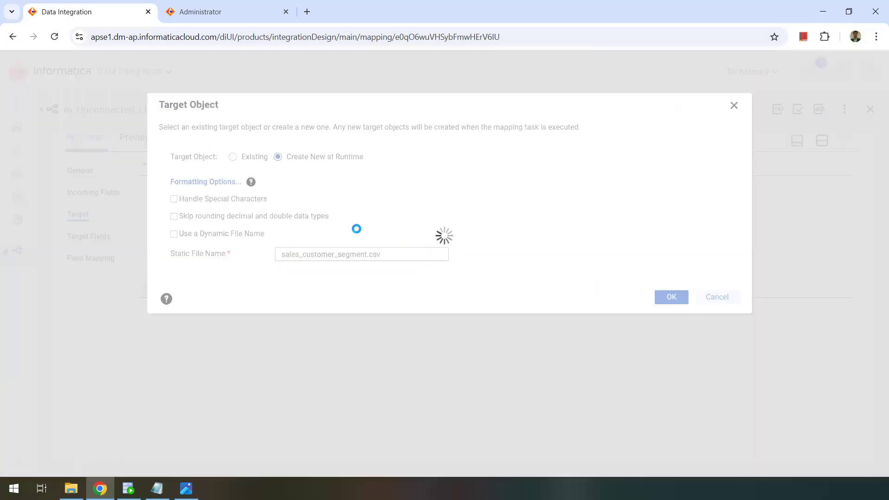
Check the existing files in the Secure Agent's Data_Integration_Server data folder in File Explorer and return to the mapping in Chrome
key(alt+Tab)
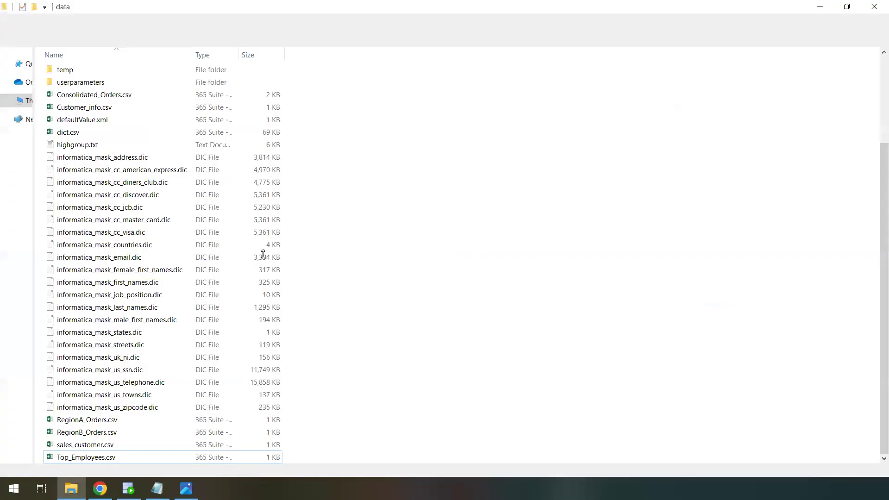
scroll(337, 257, up, 3)
scroll(357, 287, down, 3)
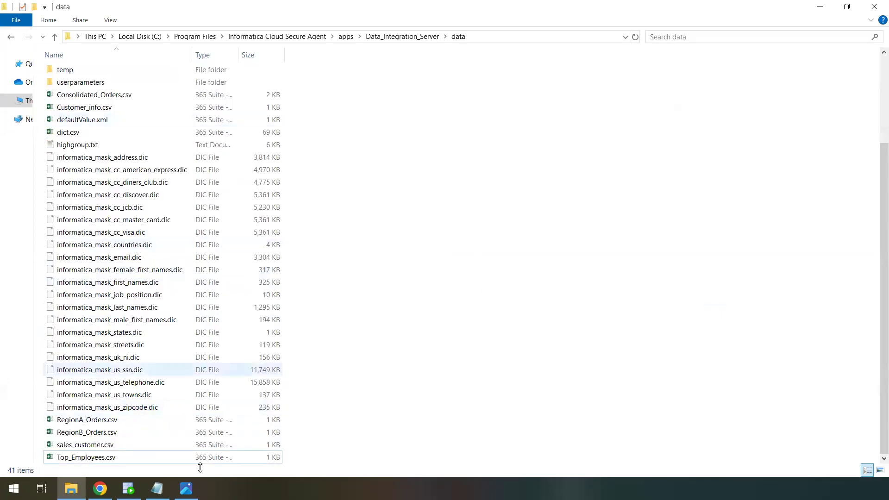
click(100, 489)
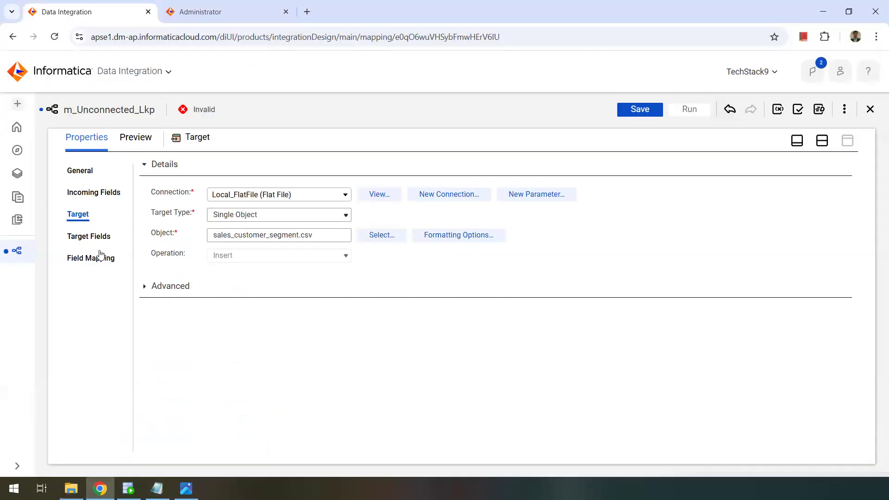
Review the Target's field mapping and validate the m_Unconnected_Lkp mapping
click(89, 237)
click(84, 258)
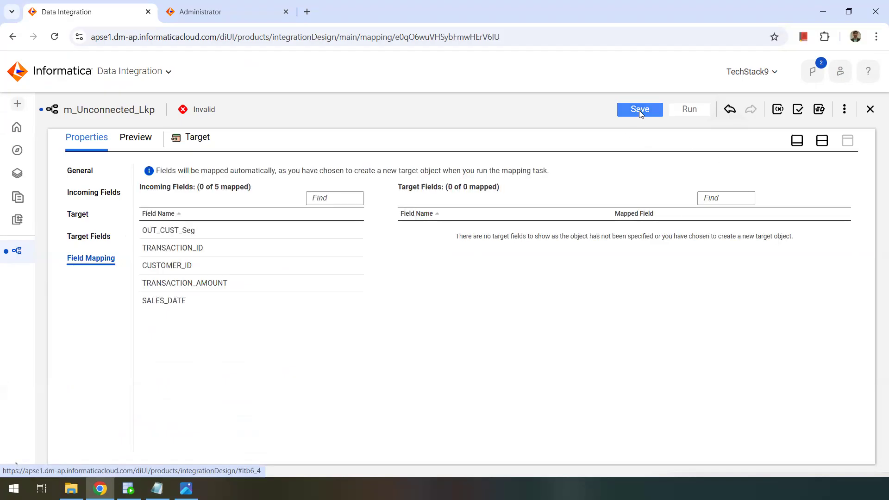
click(797, 109)
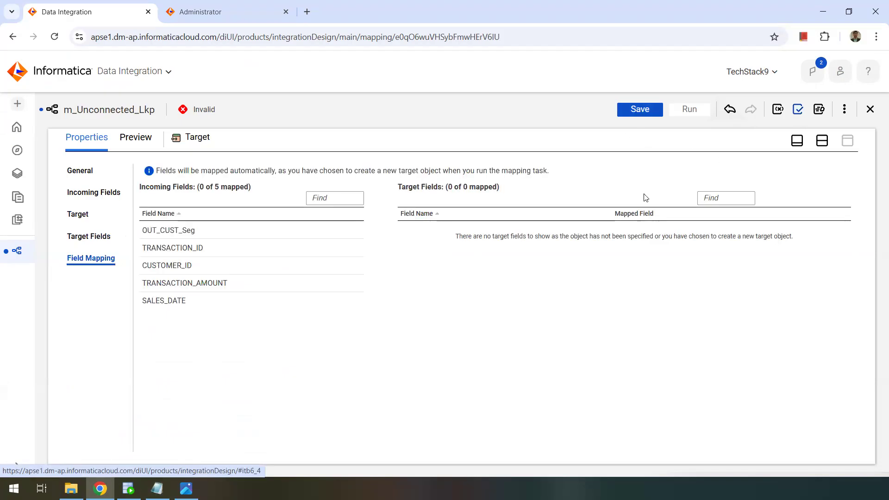
drag(232, 112, 167, 110)
click(312, 115)
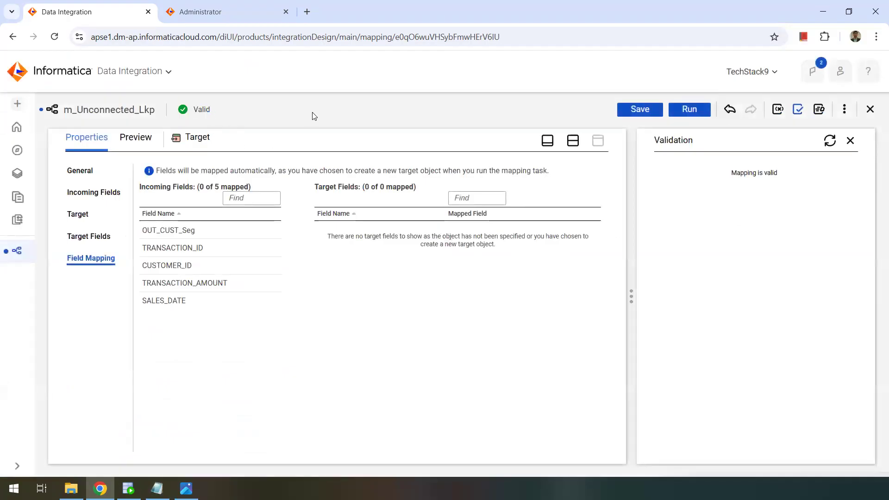
Save the mapping, close the validation results and bring back the design canvas
click(646, 110)
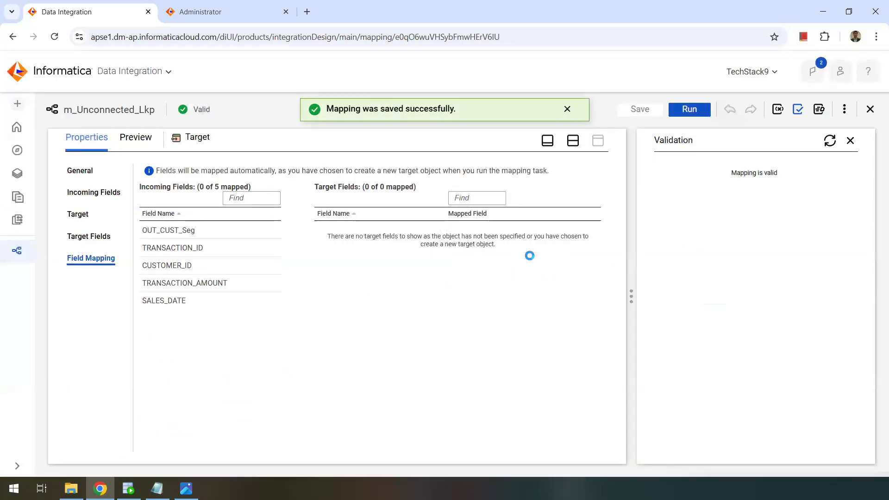
click(851, 140)
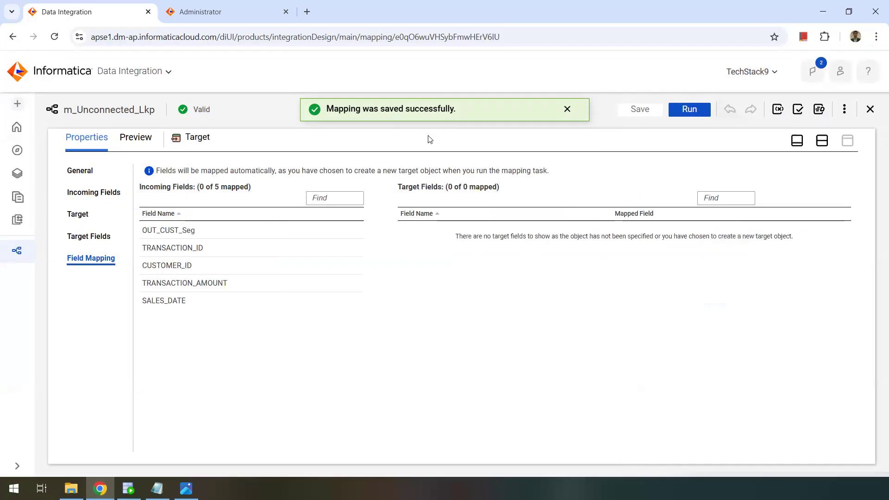
click(828, 147)
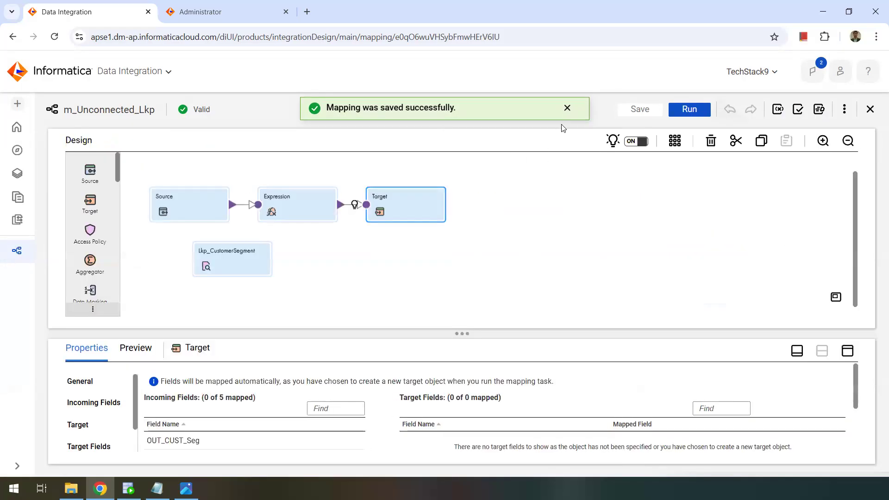
Run m_Unconnected_Lkp in the DESKTOP-EH78GVU runtime environment after checking that agent's service status in Administrator
click(689, 110)
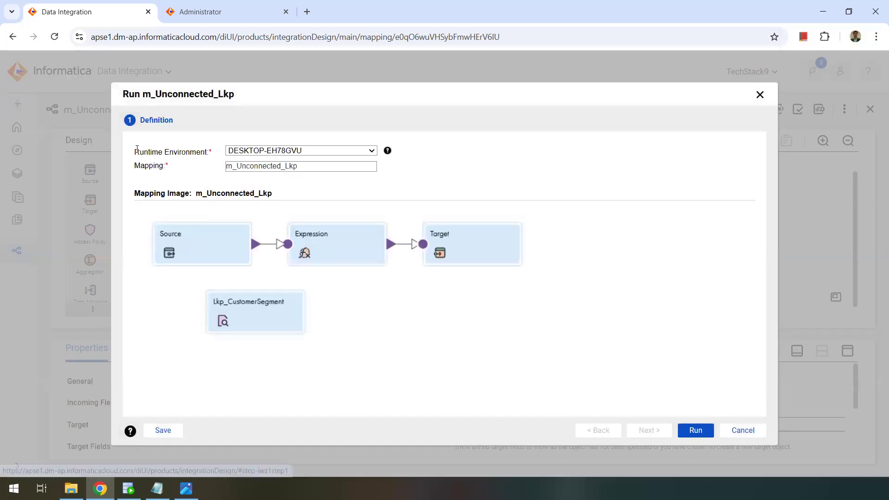
click(292, 151)
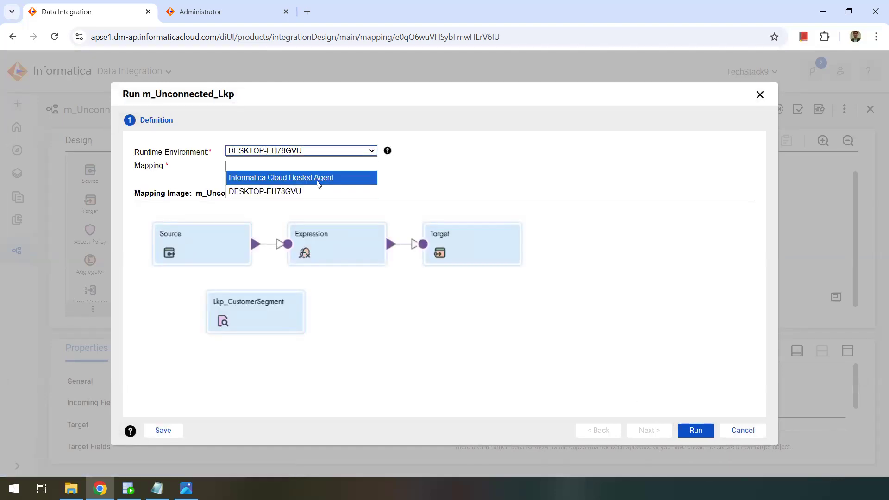
click(200, 11)
click(203, 307)
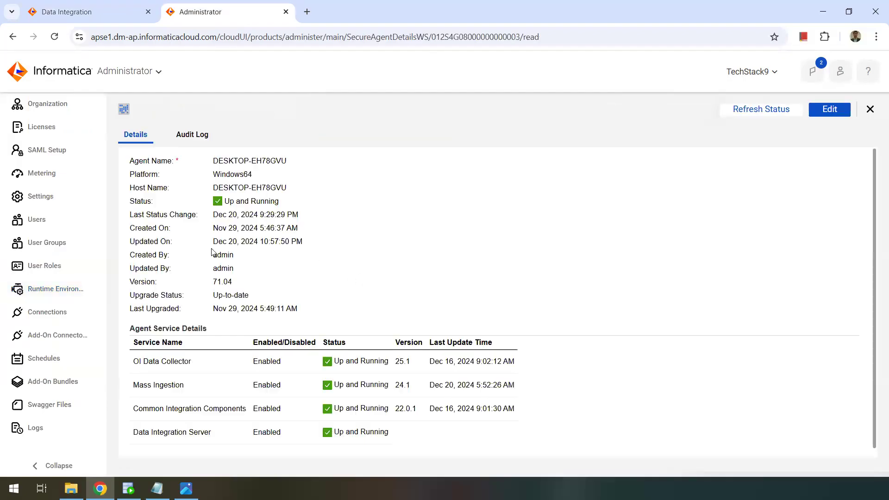
scroll(343, 220, down, 2)
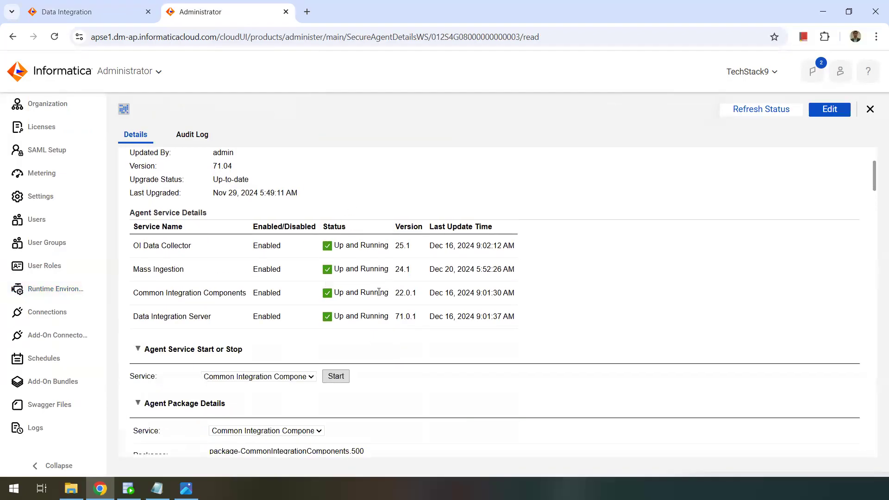
scroll(343, 220, up, 3)
click(88, 12)
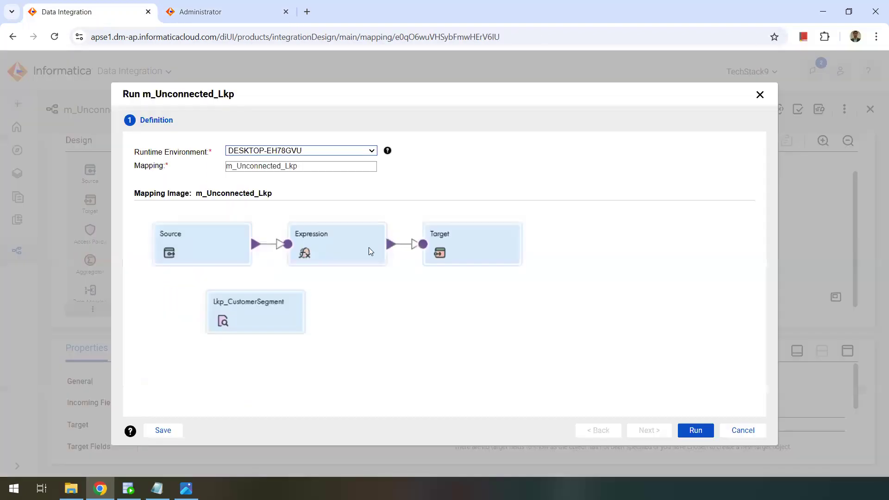
click(690, 431)
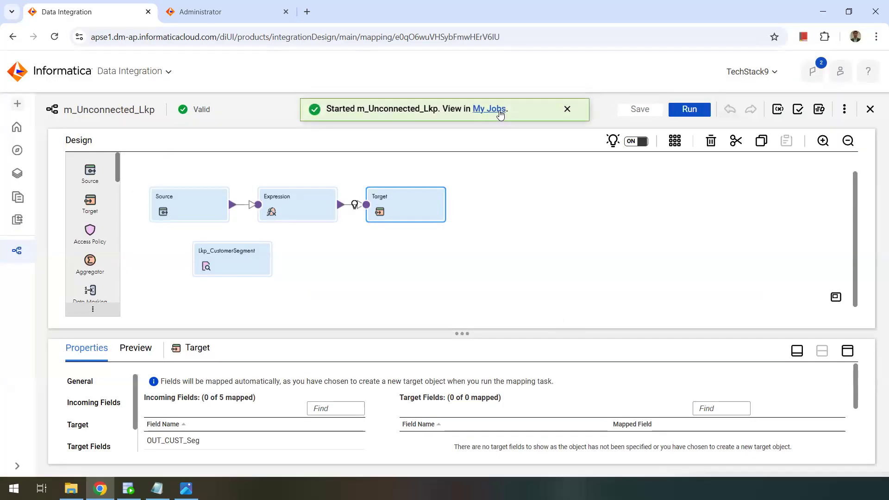
View the m_Unconnected_Lkp job in My Jobs and refresh its status until the run finishes
click(490, 109)
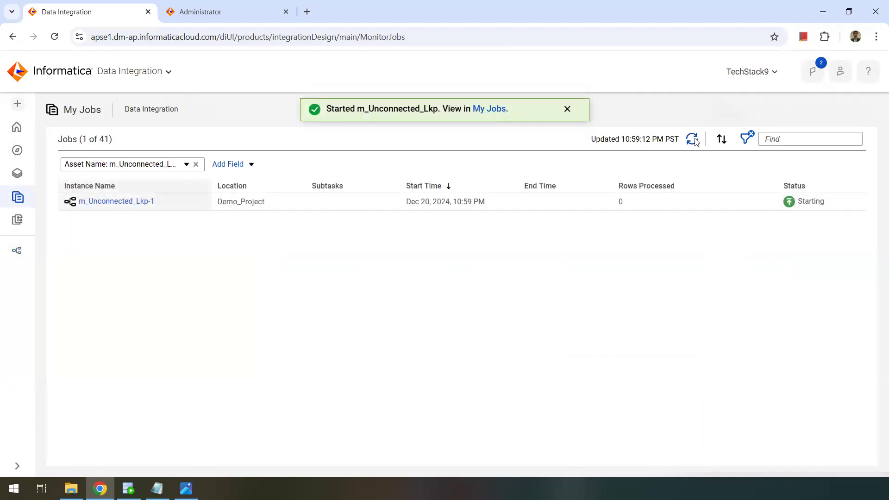
click(693, 139)
click(694, 140)
click(693, 139)
click(693, 140)
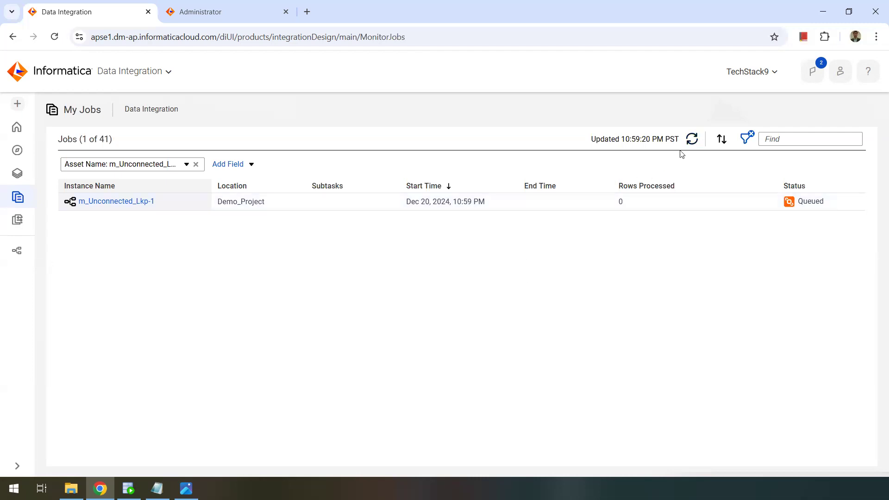
click(690, 144)
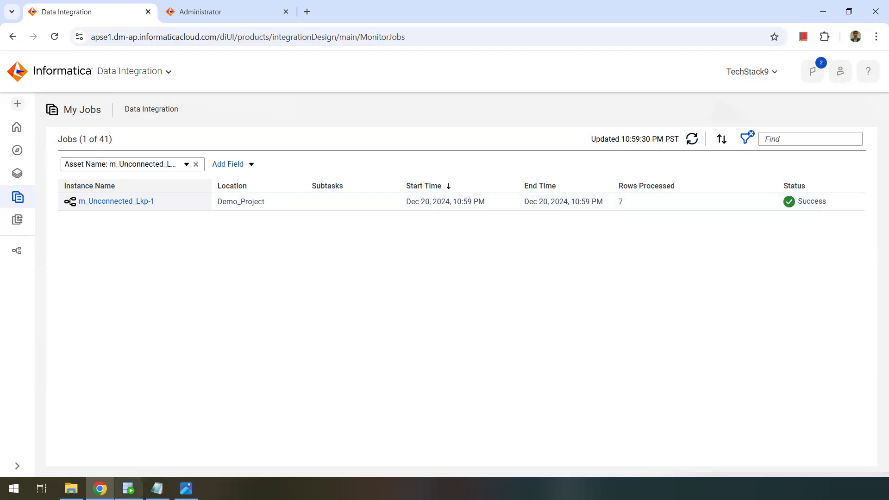
Switch to File Explorer and locate the generated sales_customer_segment.csv in the agent's data folder
mouse_move(129, 487)
click(71, 489)
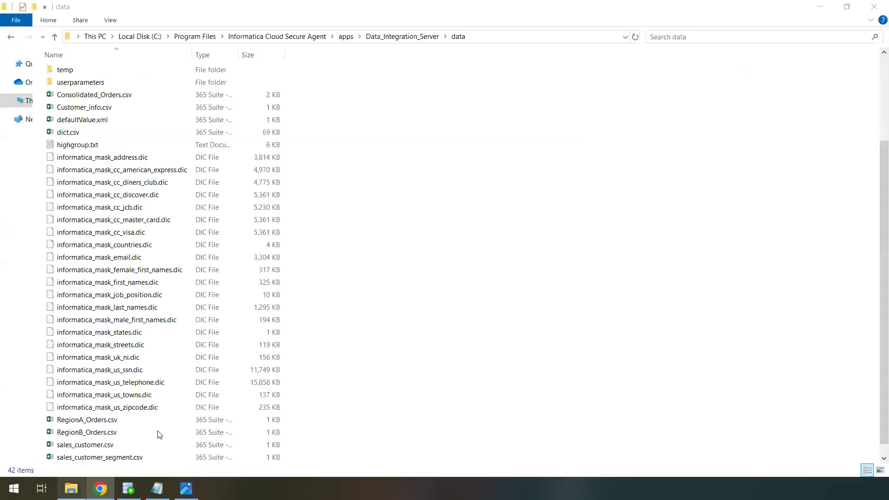
scroll(186, 417, down, 1)
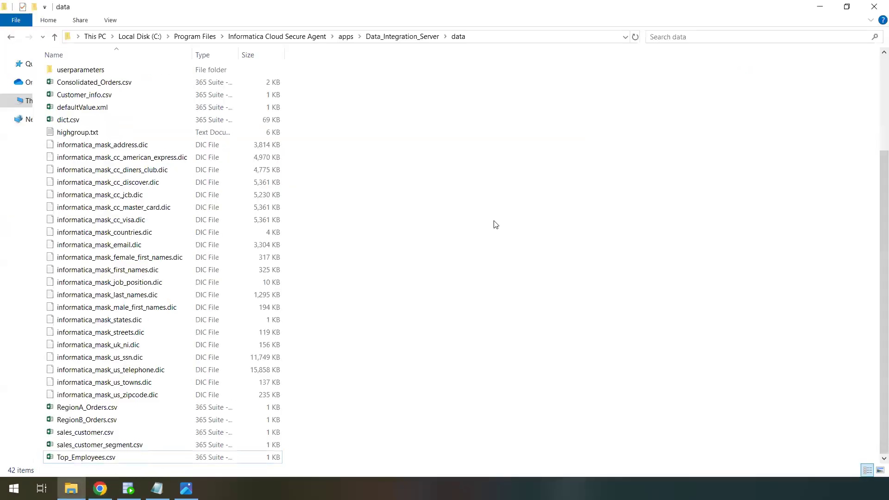
click(112, 447)
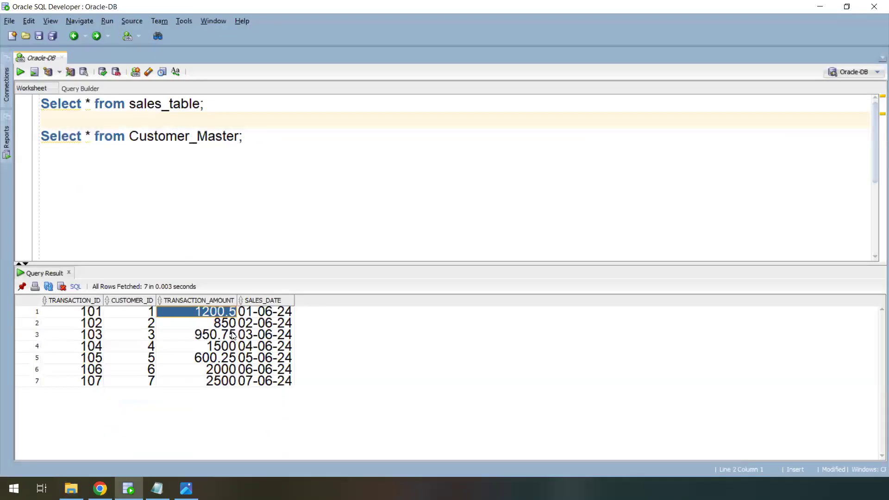
Review the TRANSACTION_AMOUNT values in the sales_table query result against the 1000 threshold
click(228, 322)
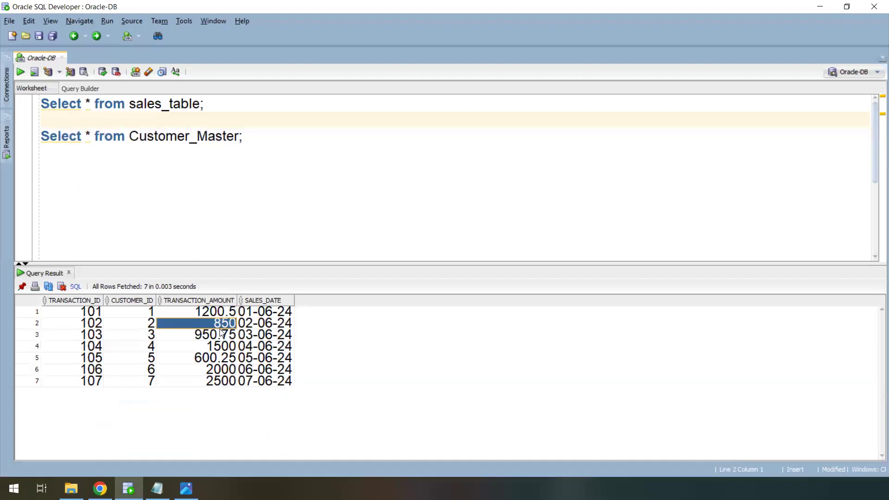
click(228, 316)
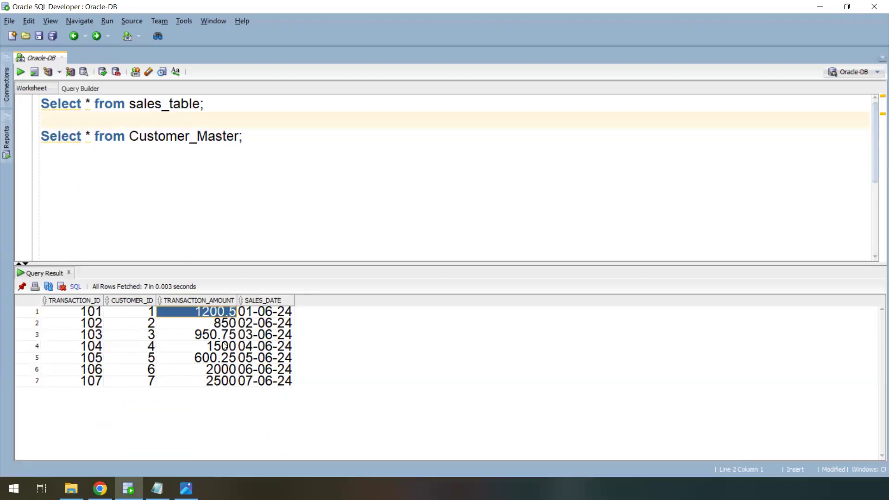
click(226, 359)
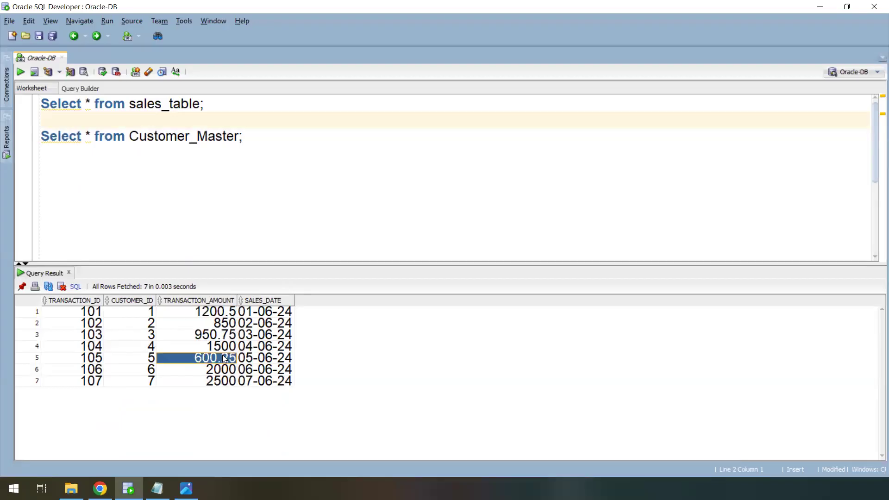
click(223, 370)
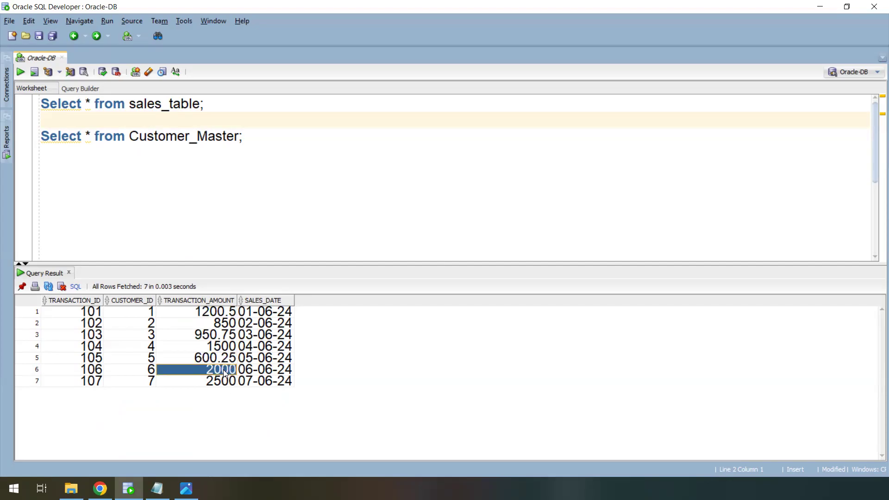
click(224, 381)
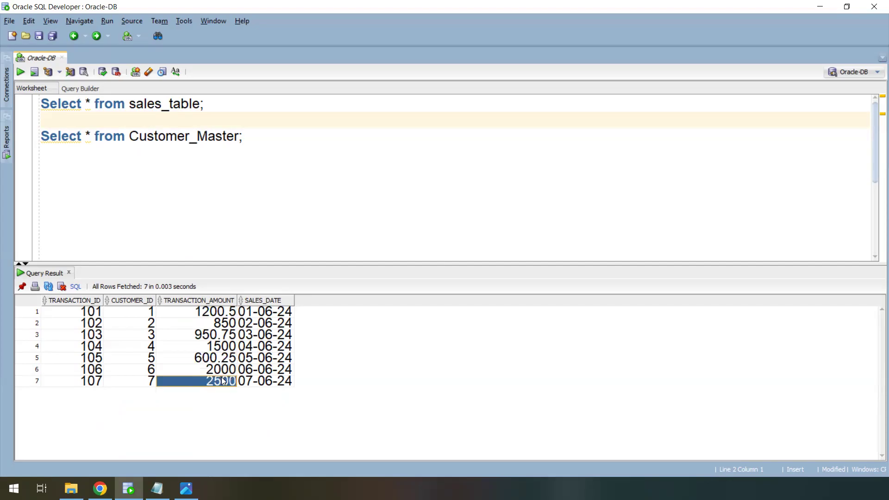
click(233, 351)
Open the generated sales_customer_segment.csv from File Explorer and auto-fit all its column widths
click(71, 488)
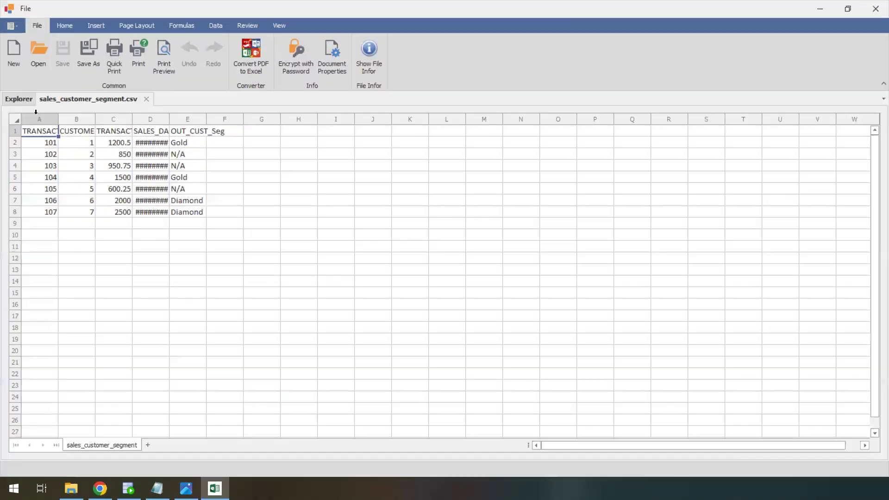
click(19, 120)
double_click(58, 119)
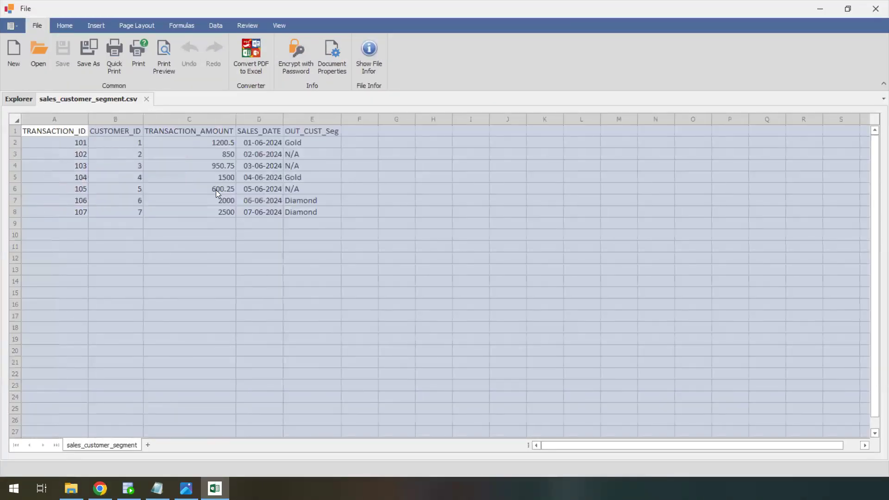
click(312, 270)
Examine the OUT_CUST_Seg values in rows 2 to 8 of the CSV, especially those for the high-value transactions
drag(314, 146, 318, 213)
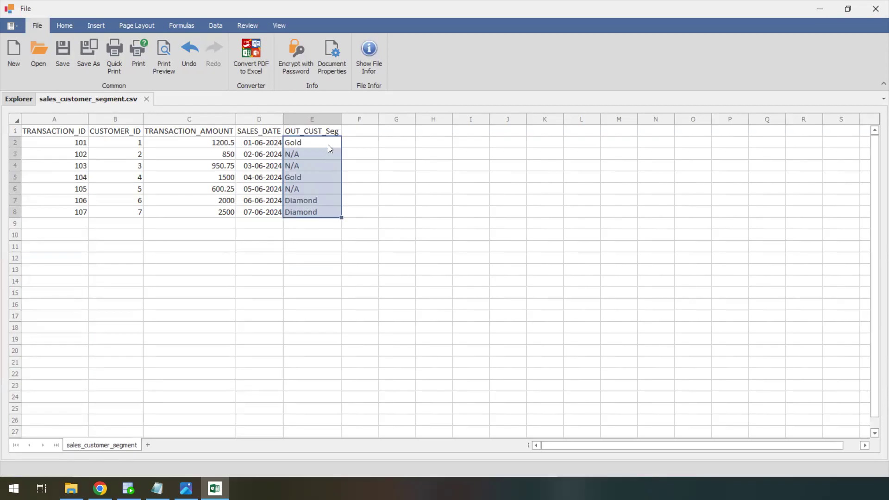
click(328, 144)
click(313, 202)
click(310, 213)
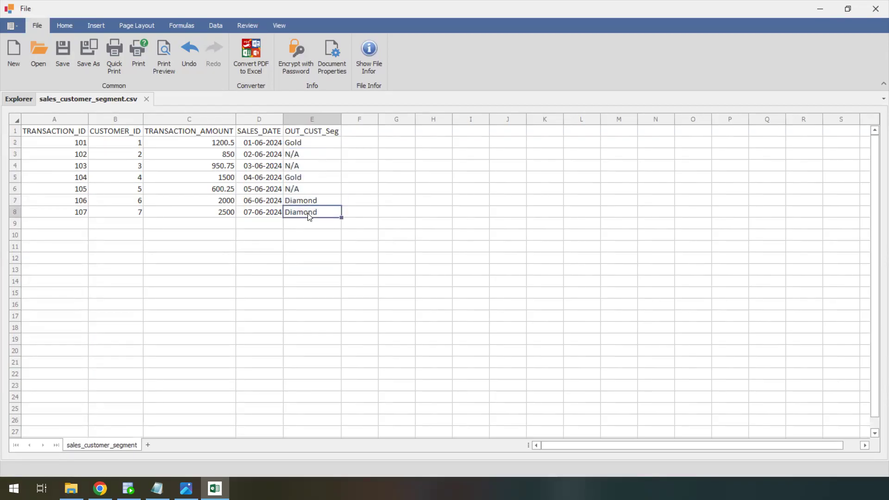
click(319, 142)
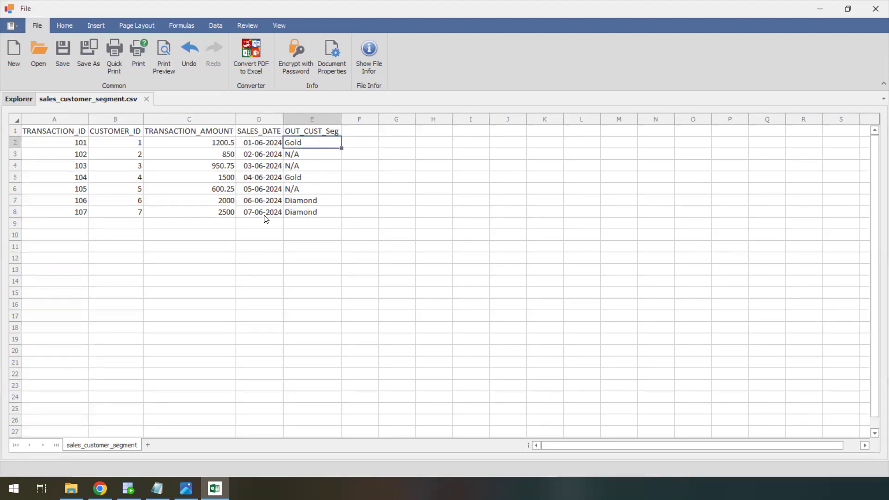
Switch to SQL Developer, run the Customer_Master query and examine the CUSTOMER_SEGMENT values of the returned customers
click(128, 489)
click(266, 313)
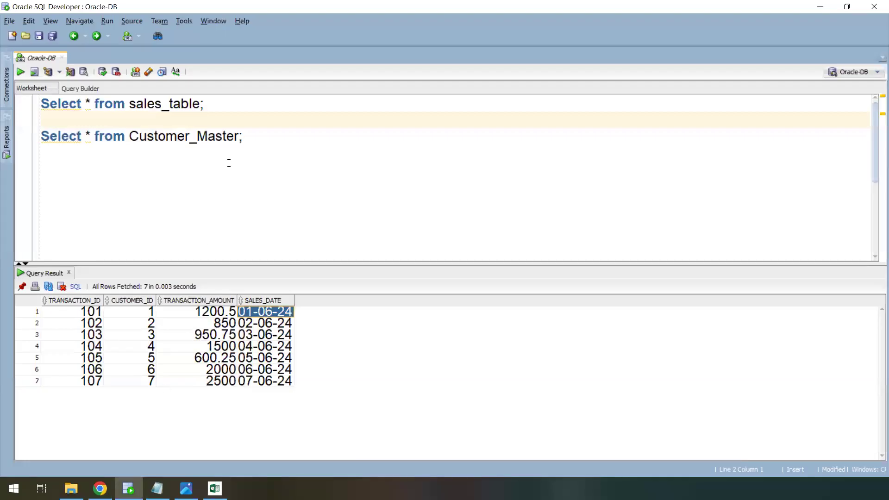
drag(255, 133, 40, 135)
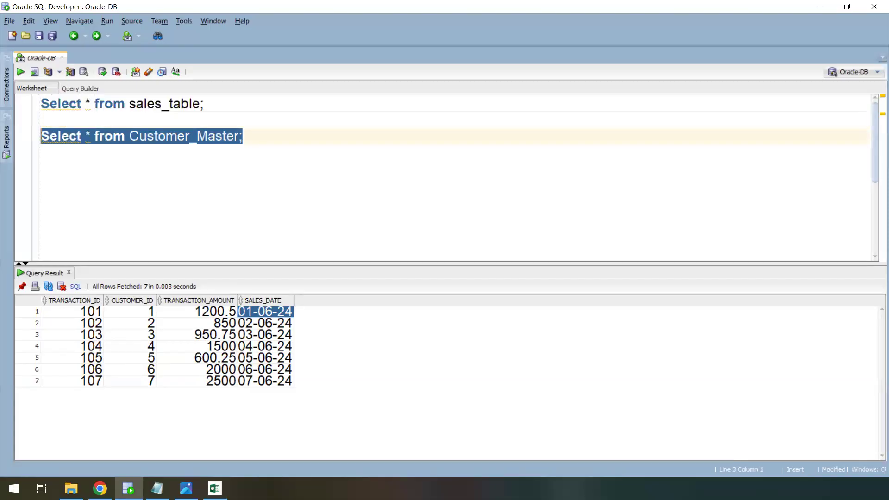
key(ctrl+Return)
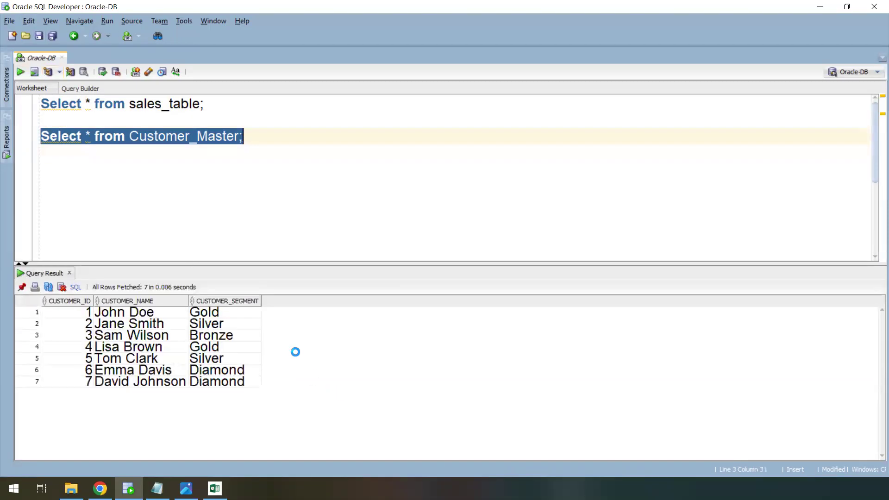
click(228, 323)
click(225, 335)
click(223, 346)
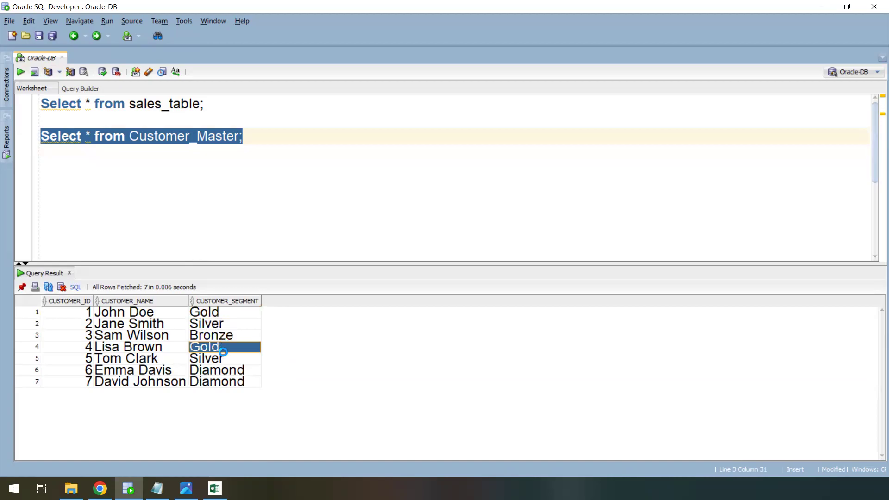
Rerun the sales_table query and compare its transaction amounts with the OUT_CUST_Seg values in sales_customer_segment.csv
drag(208, 106, 33, 76)
click(20, 71)
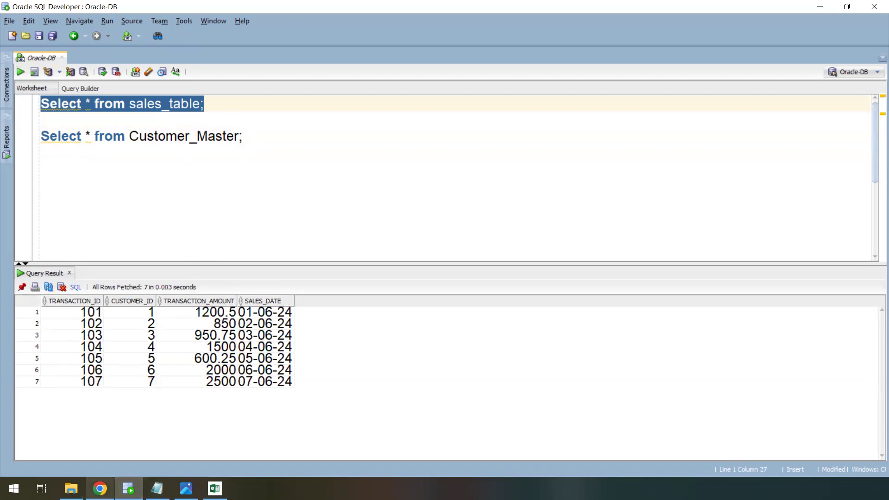
click(215, 488)
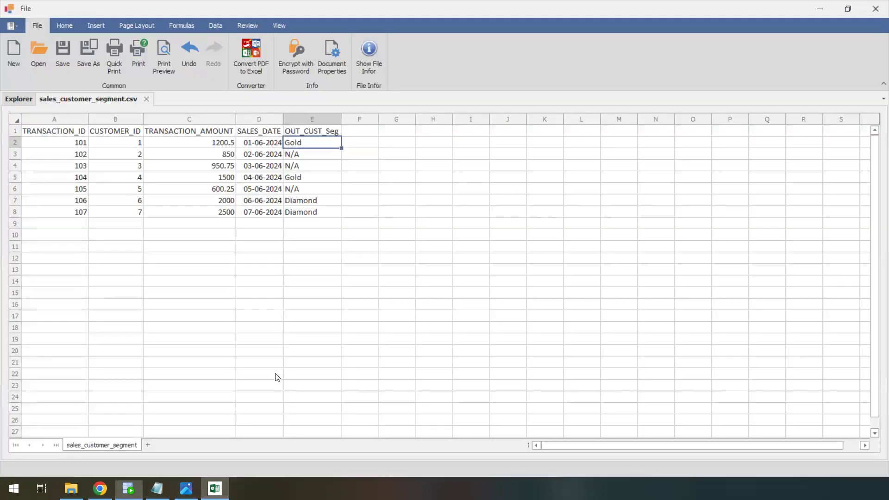
click(322, 157)
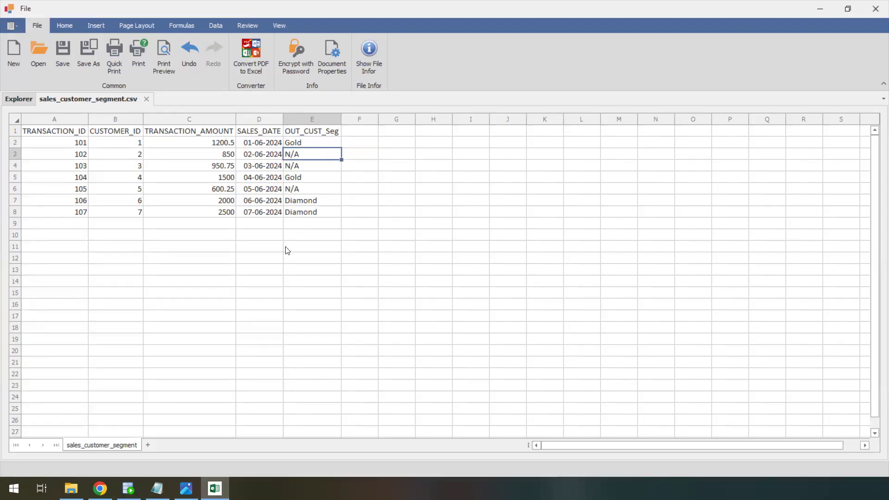
click(307, 166)
click(322, 214)
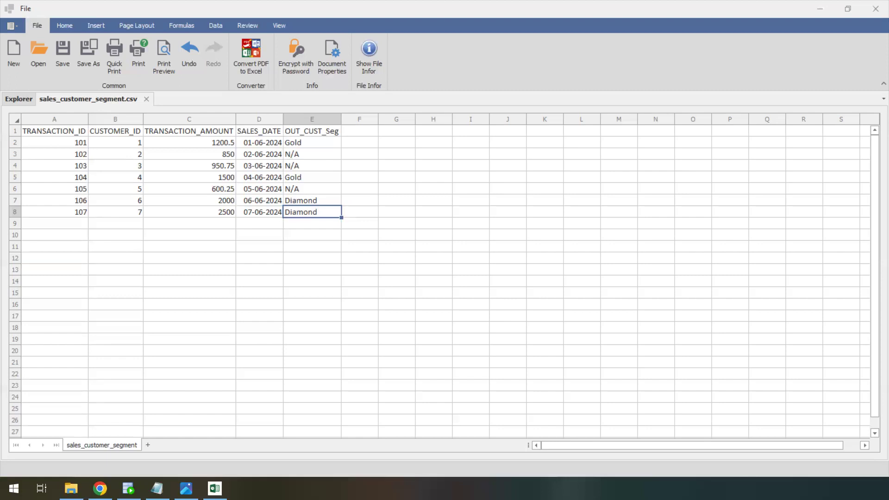
Recheck the Gold and Diamond entries in the OUT_CUST_Seg column for transactions 101, 104, 106 and 107
click(314, 178)
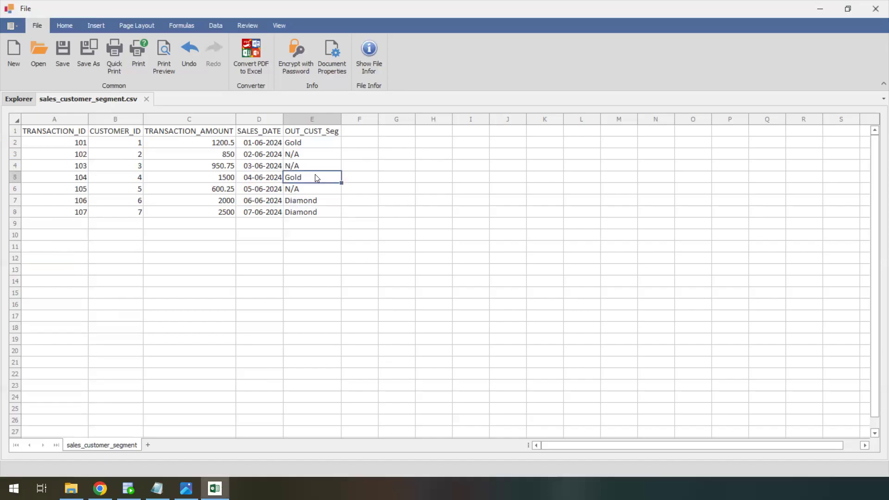
click(316, 147)
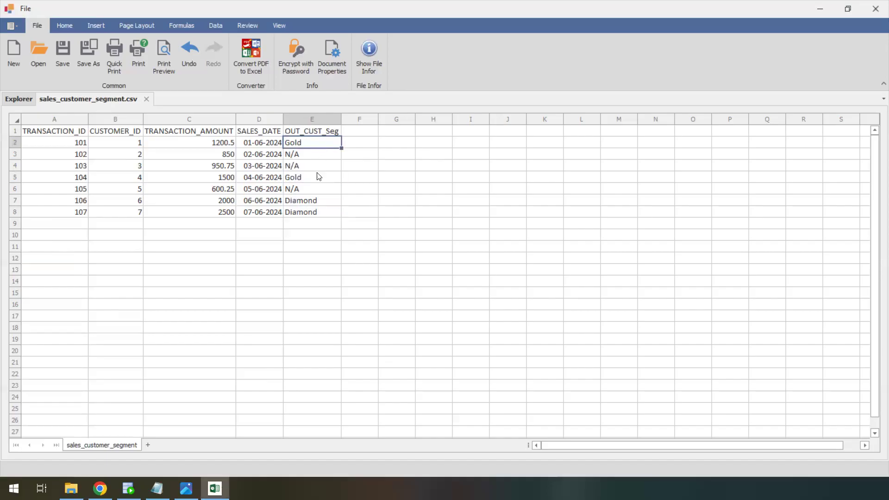
click(312, 201)
click(319, 218)
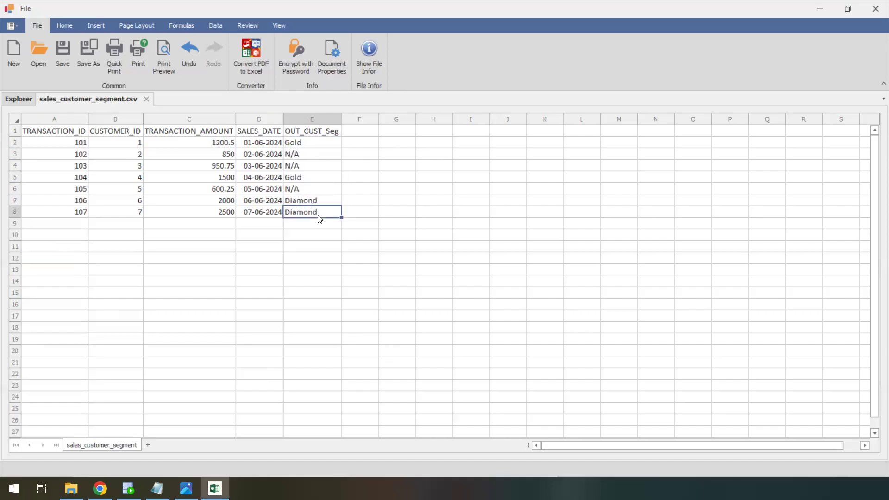